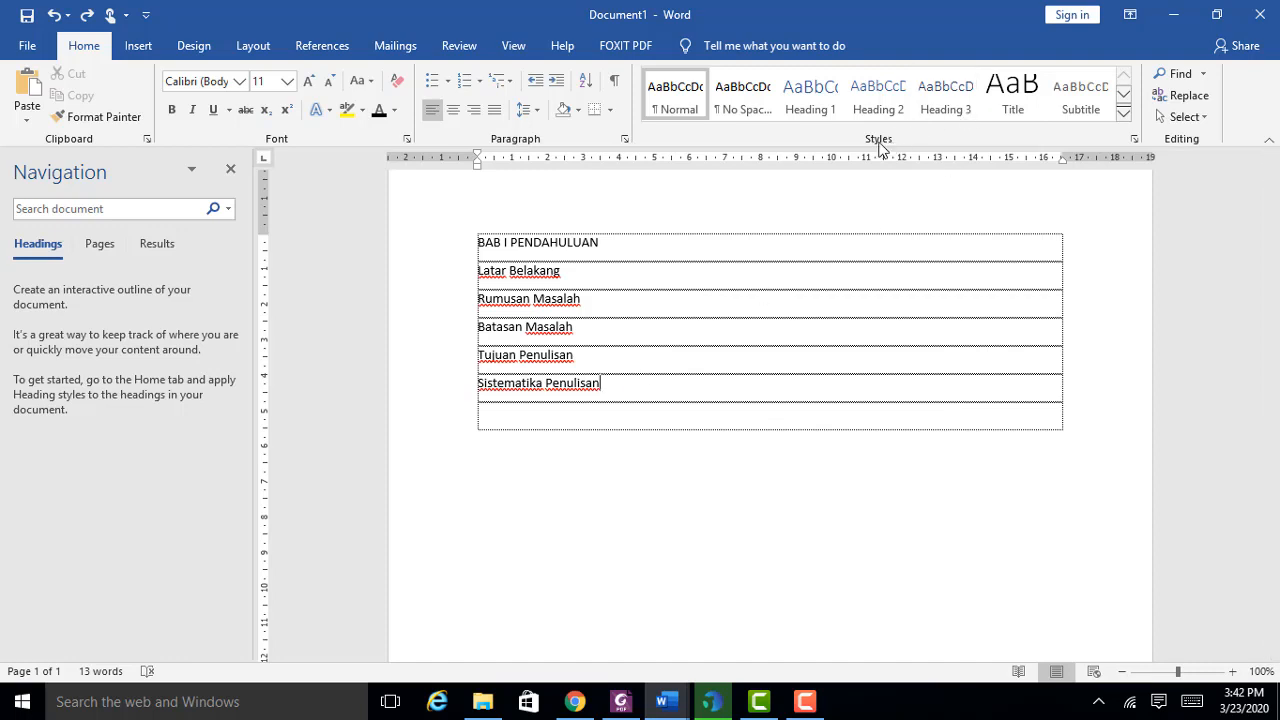
Step: Apply the Heading 1 style to the chapter title BAB I PENDAHULUAN
left_click(513, 46)
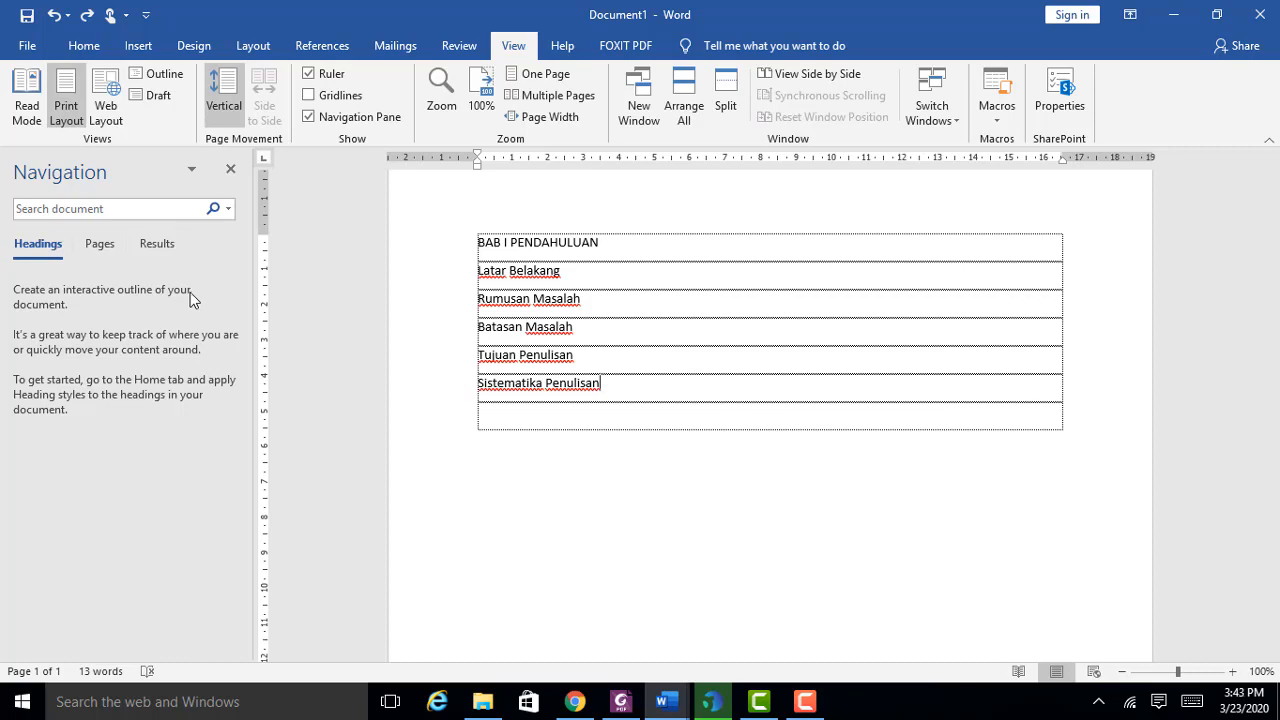
left_click(84, 47)
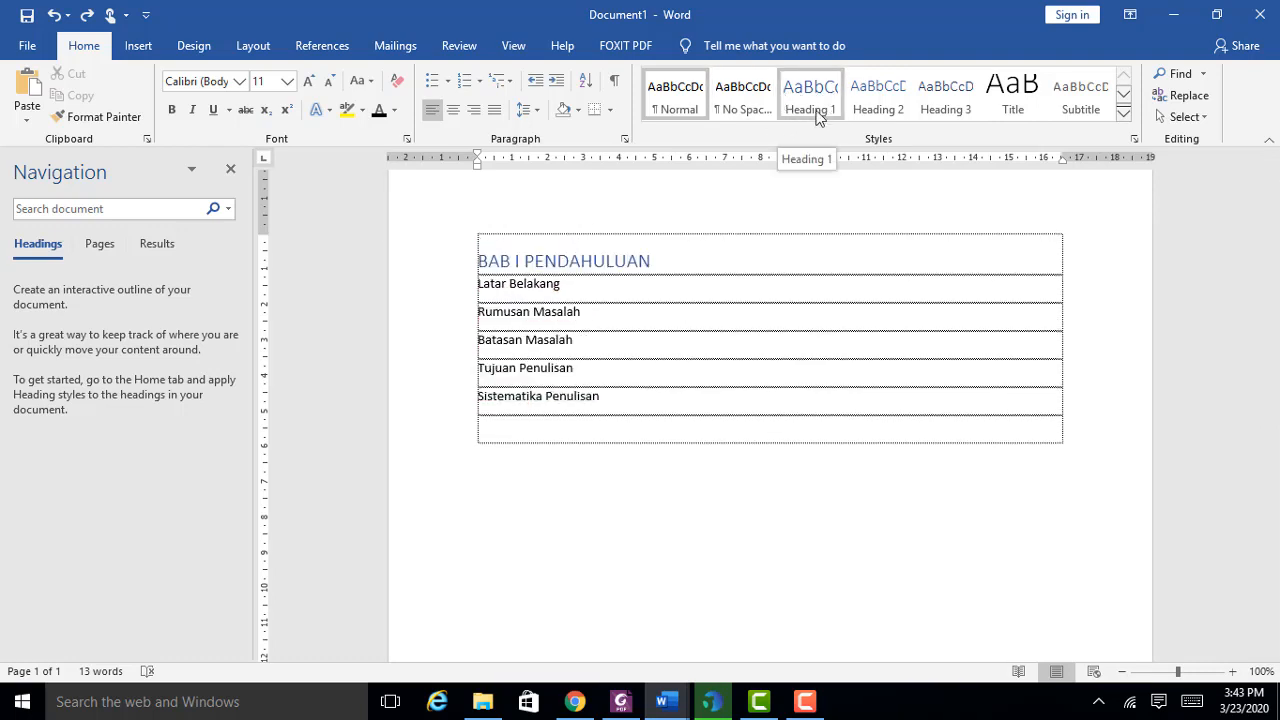
left_click_drag(600, 242, 477, 242)
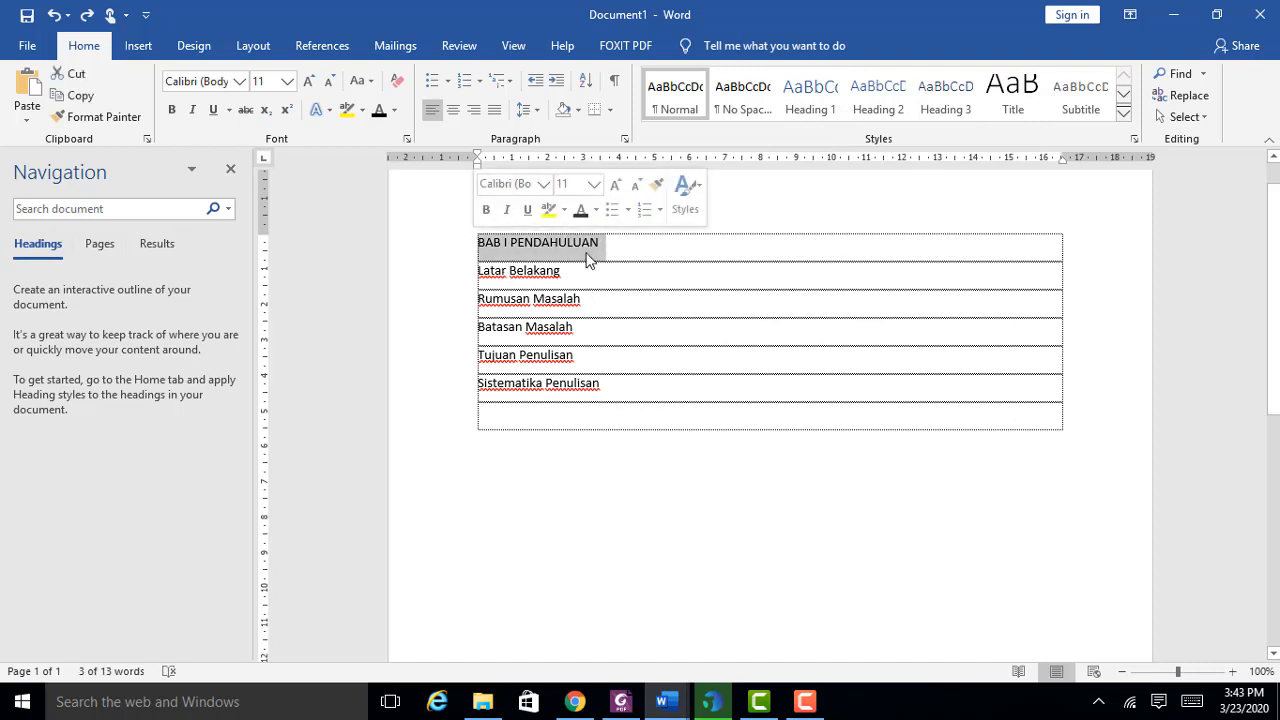
left_click(820, 112)
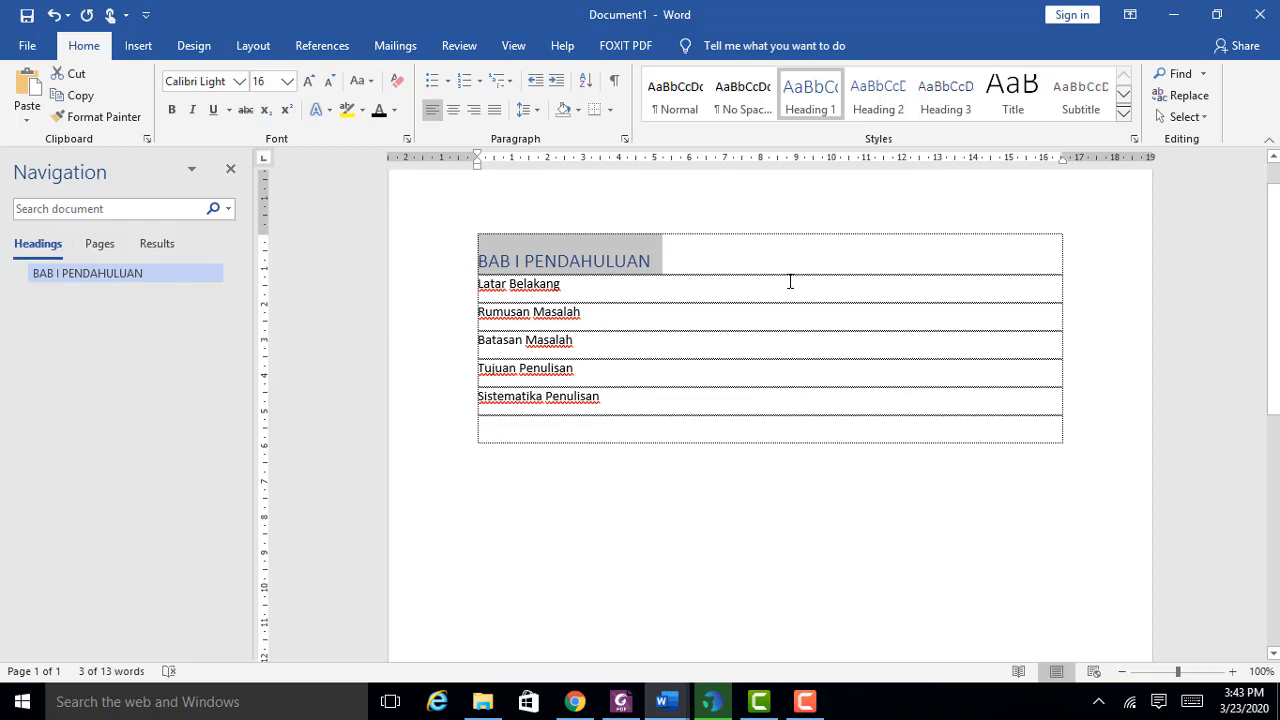
Step: Apply the Heading 2 style to the five lines from Latar Belakang to Sistematika Penulisan
left_click(547, 290)
left_click_drag(478, 284, 617, 397)
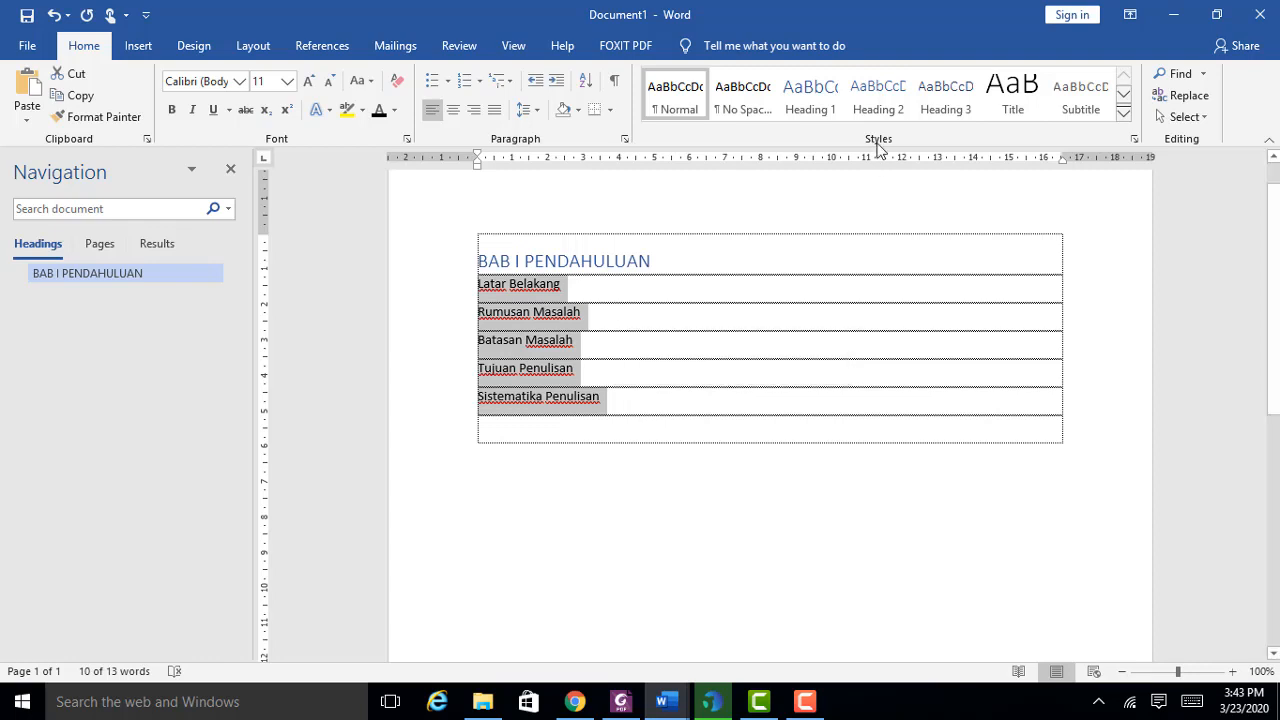
left_click(878, 108)
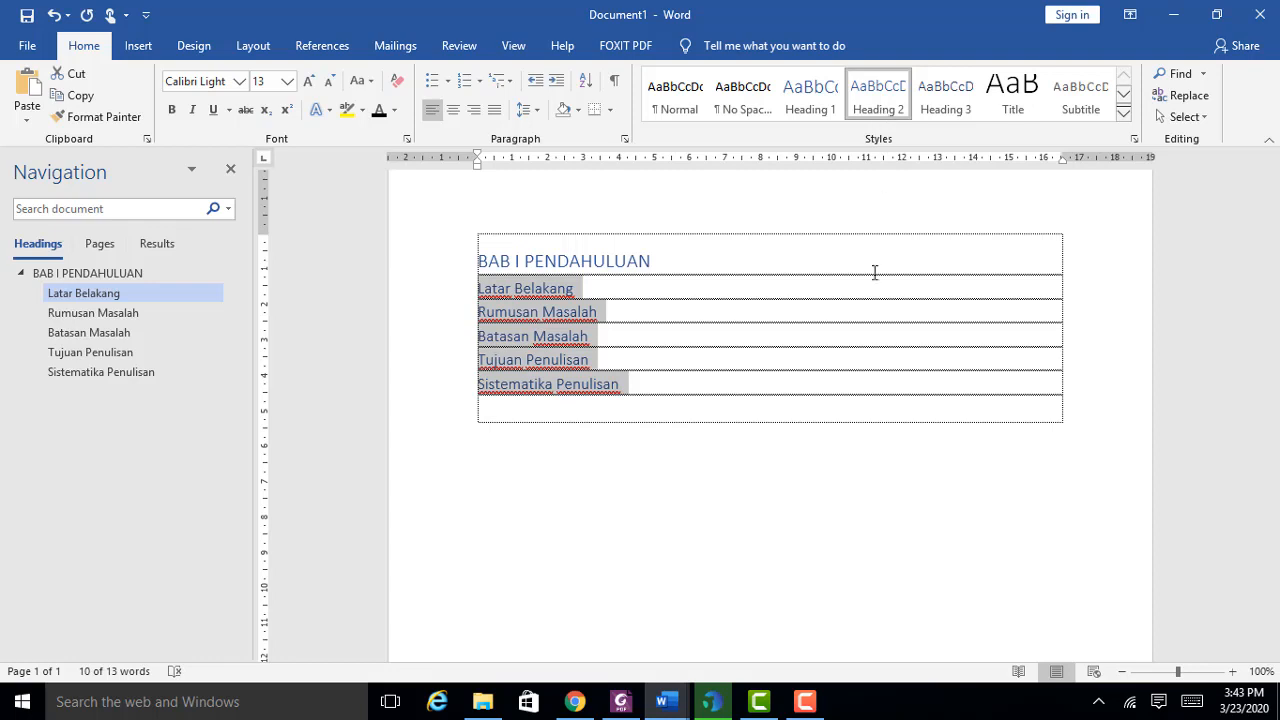
left_click(755, 356)
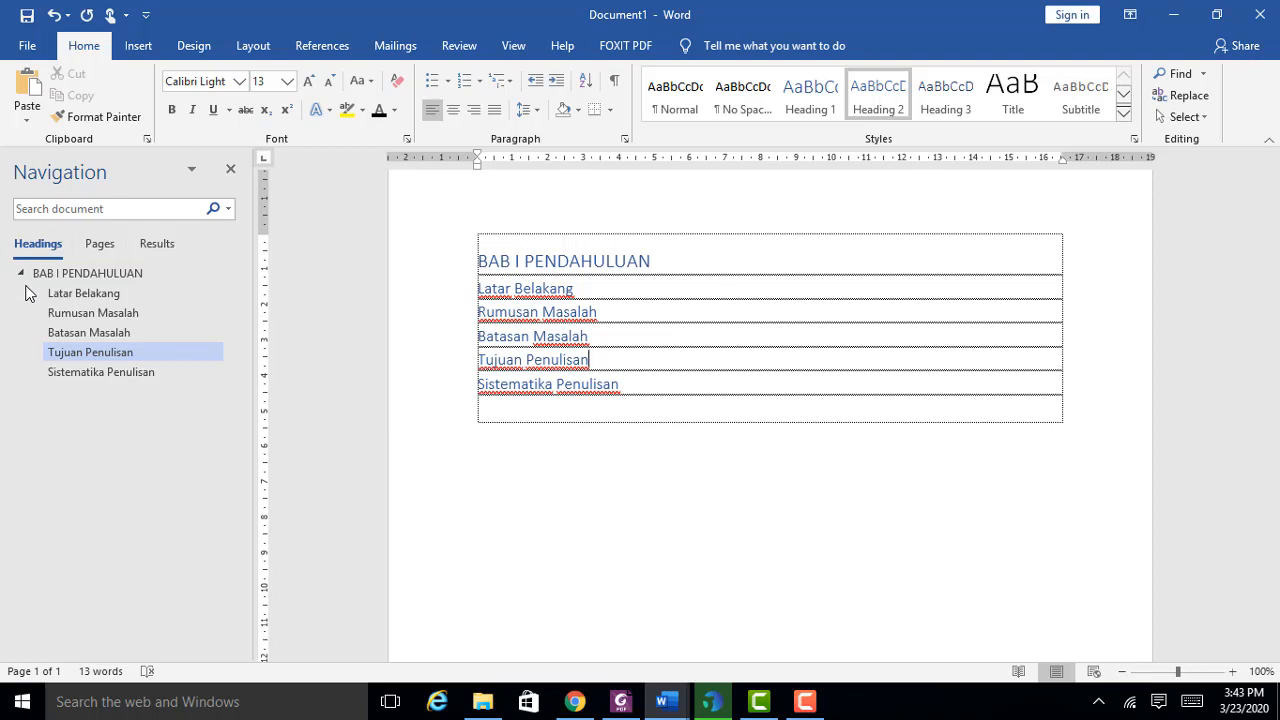
Step: Number the Latar Belakang subheading as 1.1. and continue the automatic numbering onto Rumusan Masalah
left_click(628, 304)
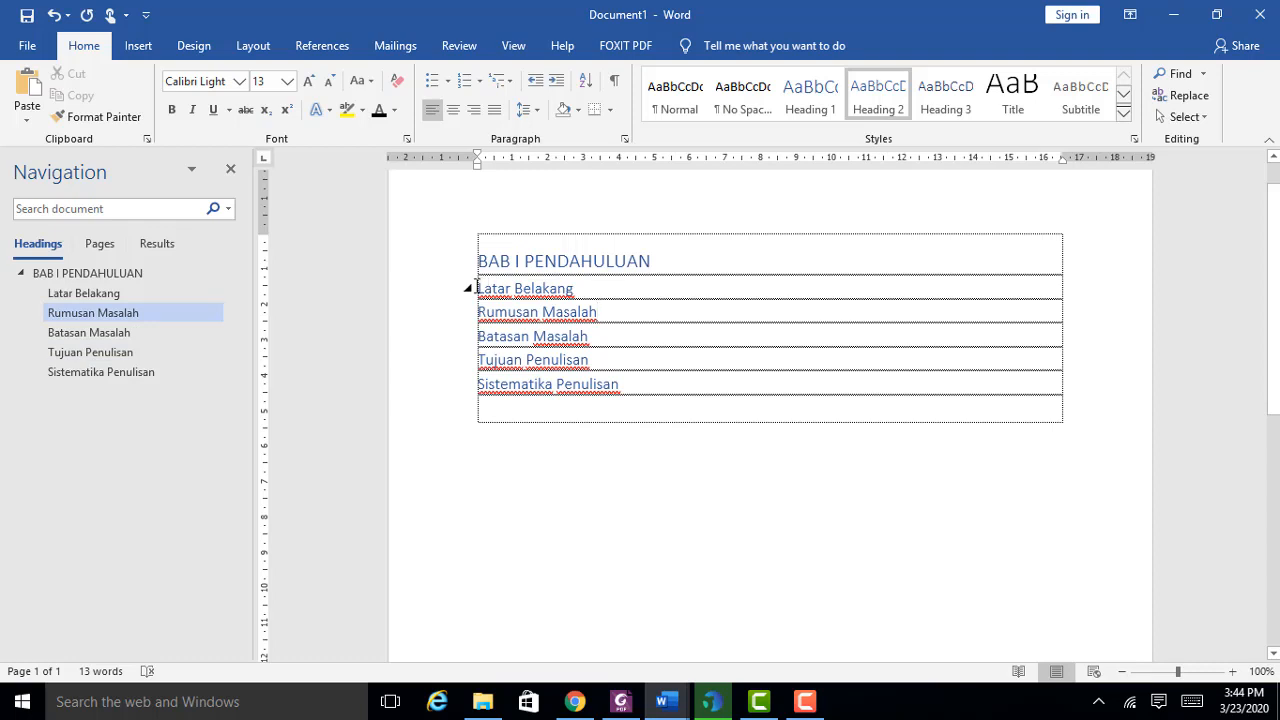
left_click(533, 292)
type("1.1.")
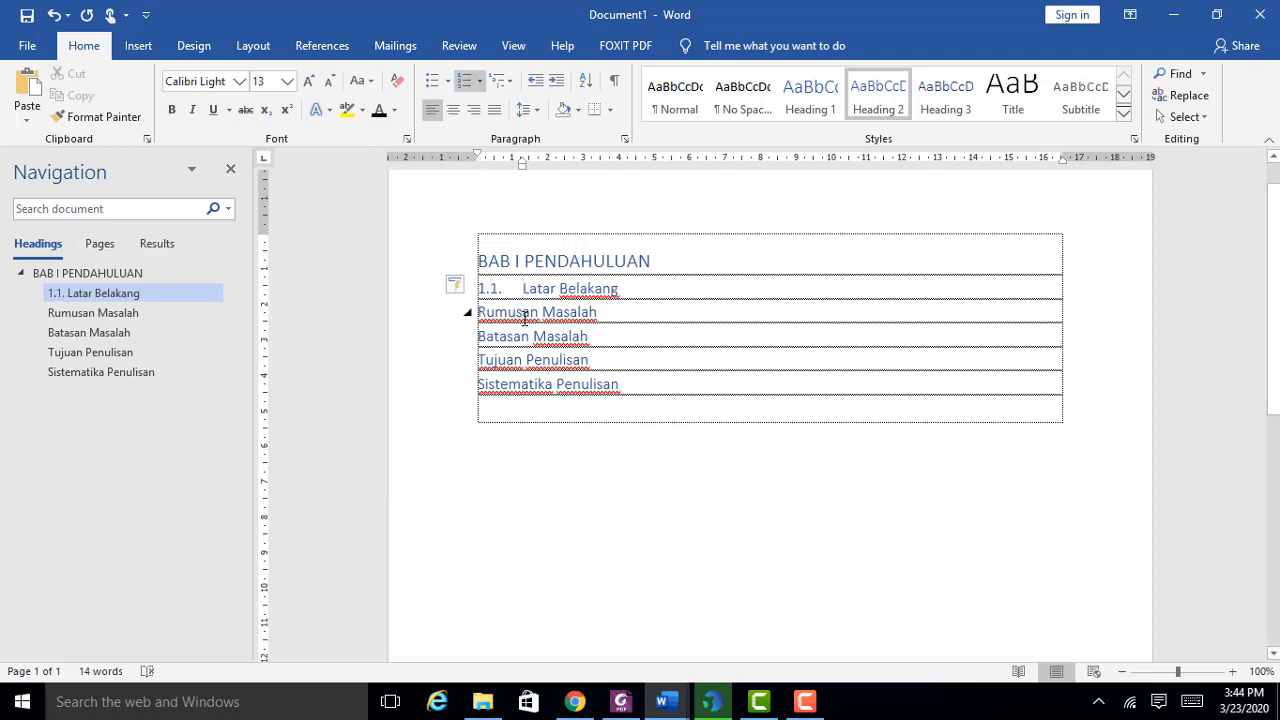
left_click(479, 311)
key("BackSpace")
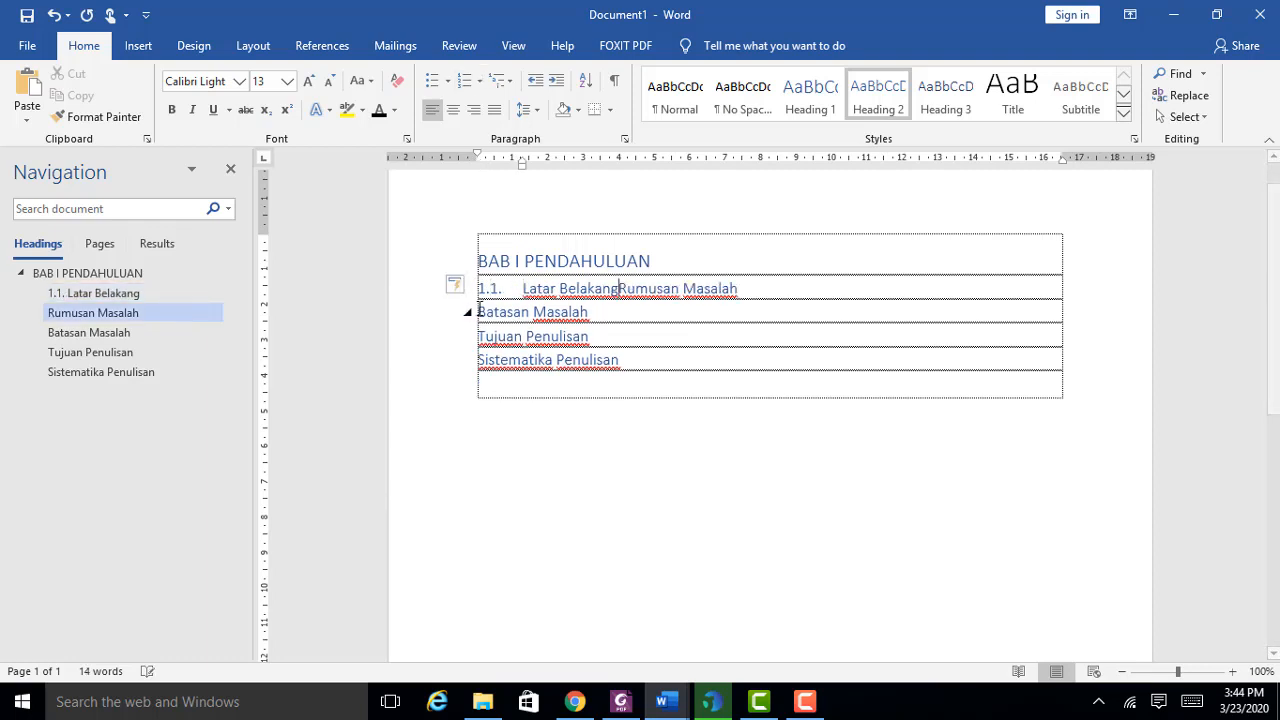
key("Return")
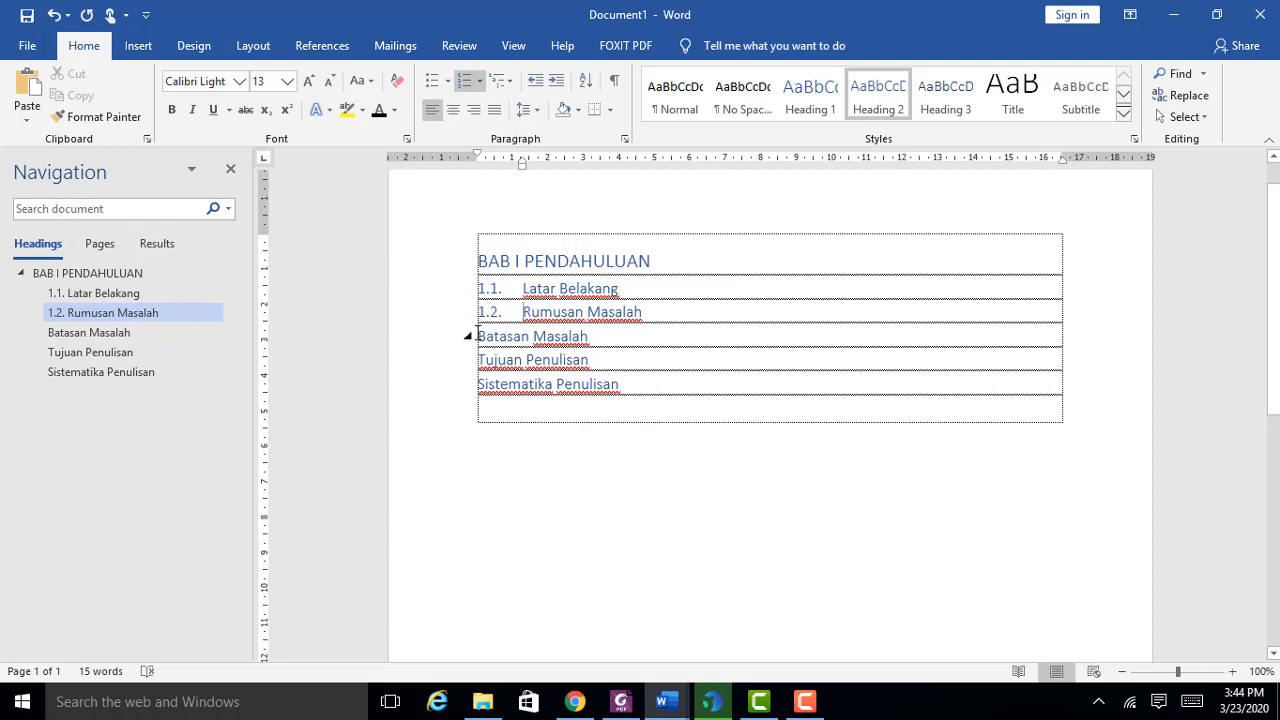
Step: Continue the automatic numbering onto the Batasan Masalah, Tujuan Penulisan and Sistematika Penulisan subheadings
left_click(478, 336)
key("BackSpace")
key("Return")
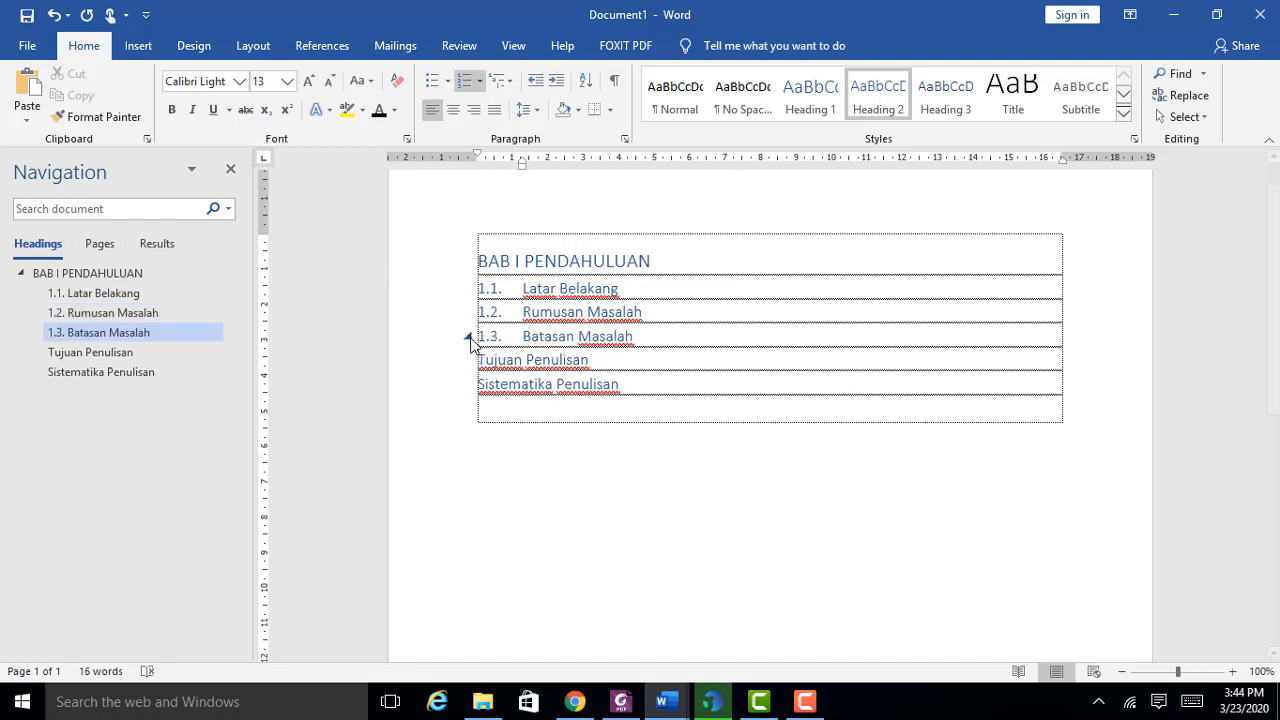
left_click(480, 360)
key("BackSpace")
key("Return")
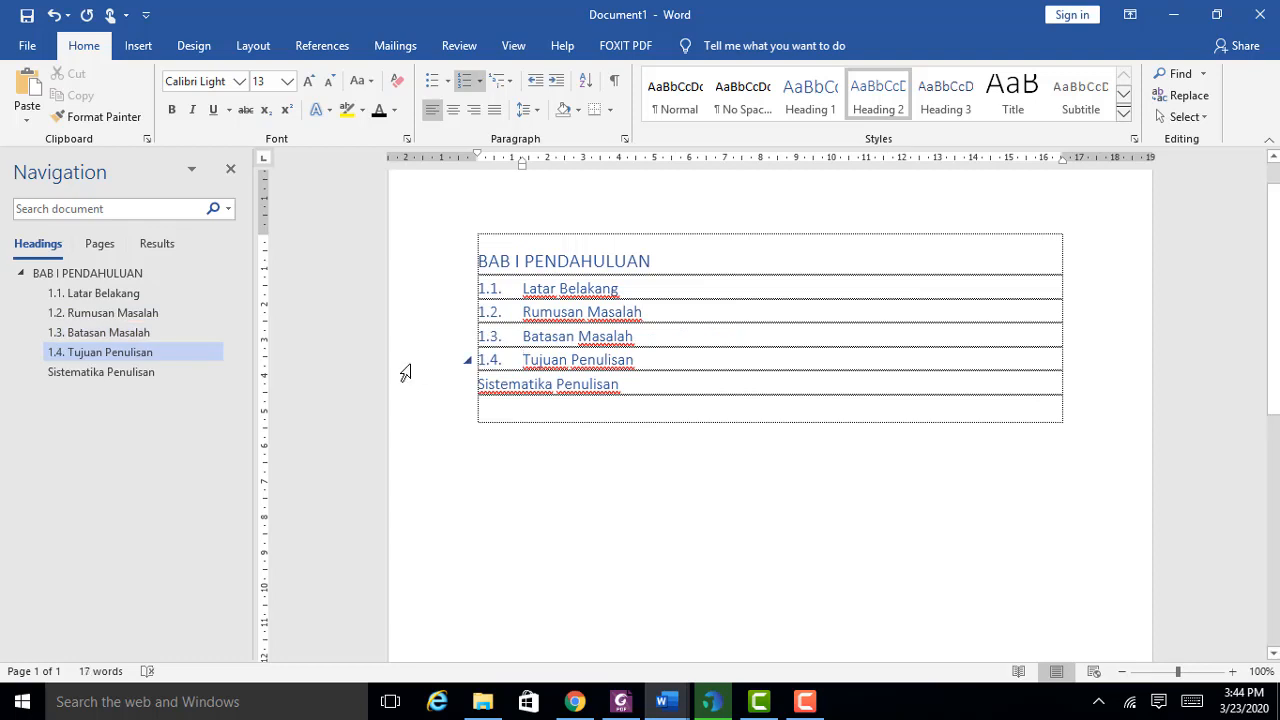
left_click(479, 384)
key("BackSpace")
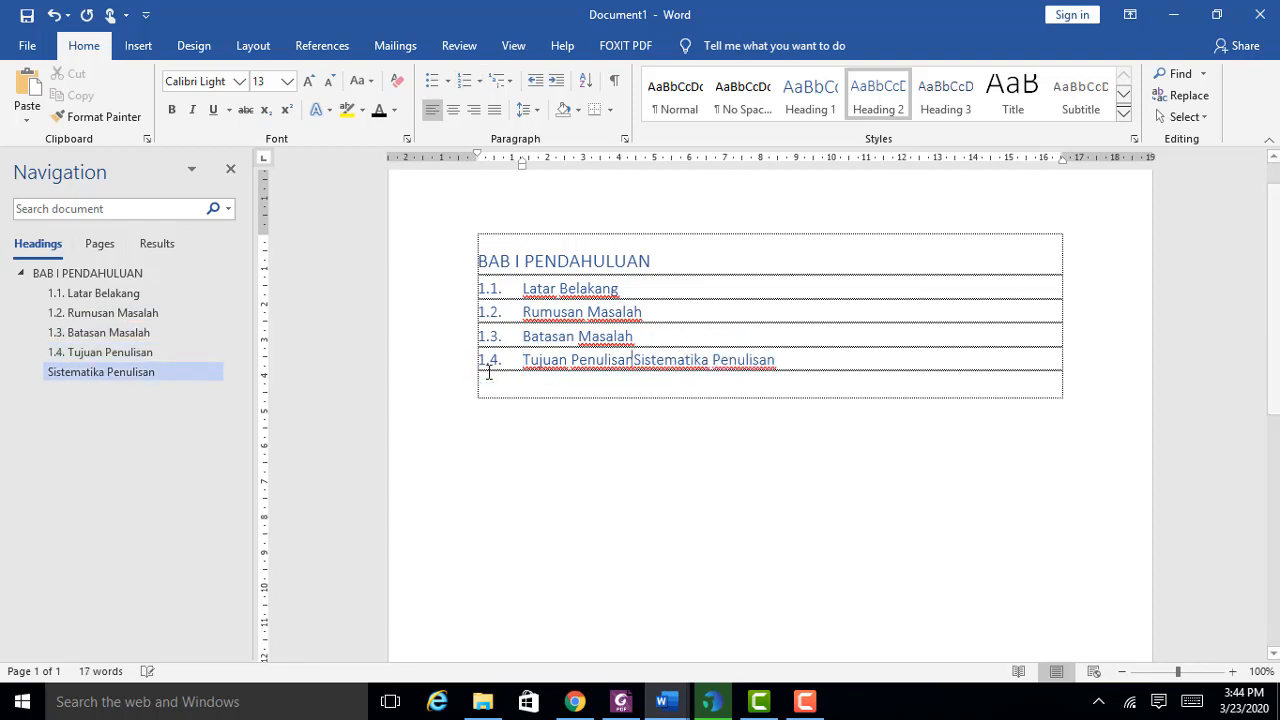
key("Return")
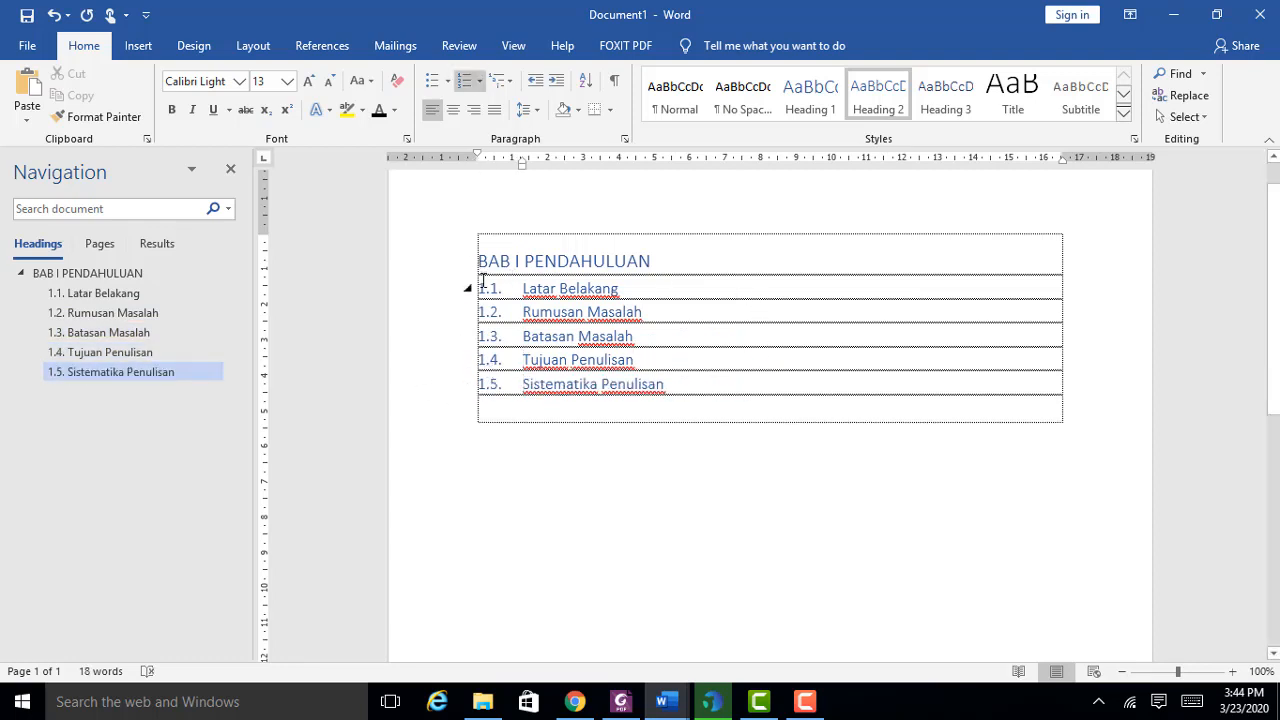
Step: Reduce the hanging indent of the five numbered subheadings to about 1 cm
left_click_drag(479, 287, 664, 384)
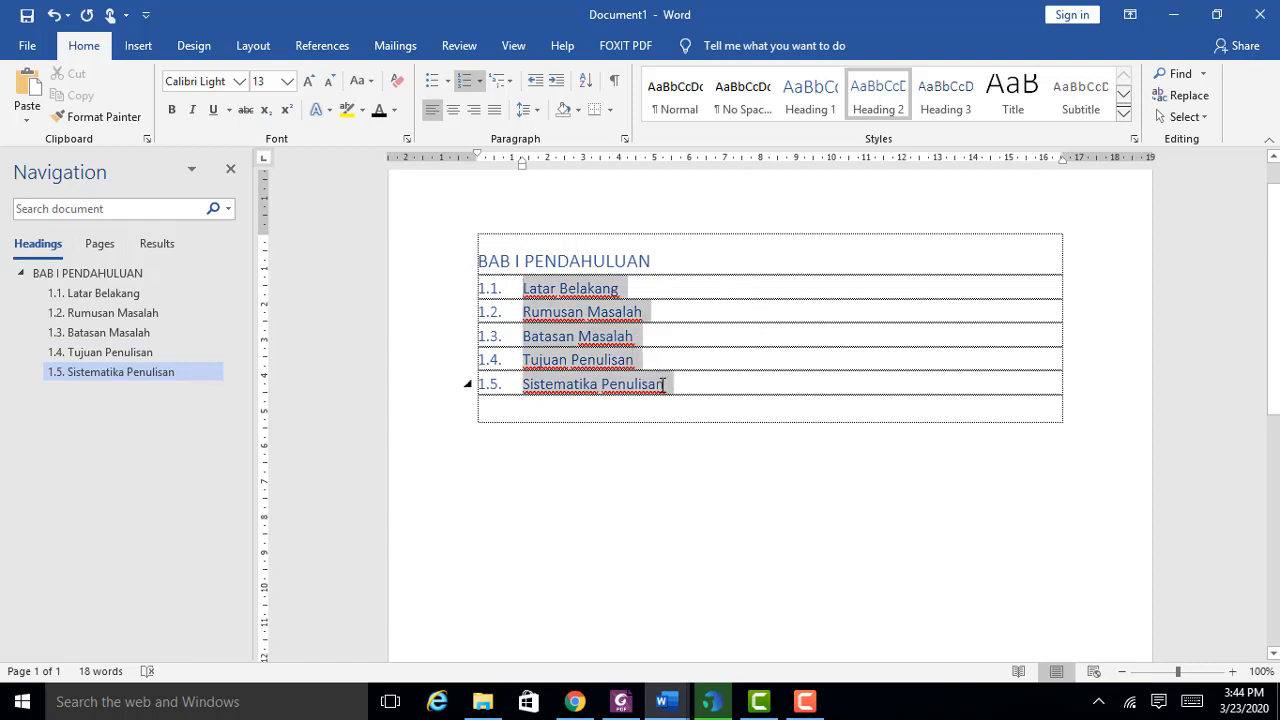
left_click_drag(521, 165, 477, 155)
left_click(708, 310)
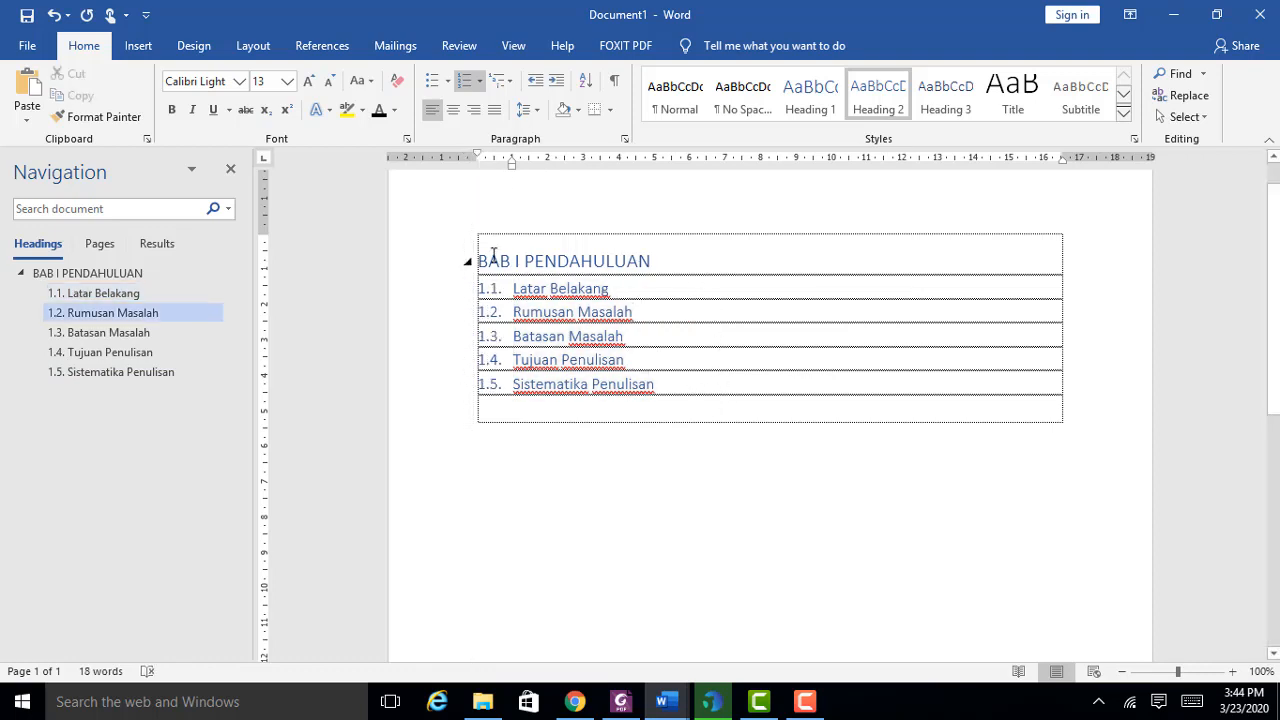
Step: Set the chapter title and its five subheadings to Times New Roman, size 12
left_click_drag(480, 258, 706, 391)
left_click(192, 84)
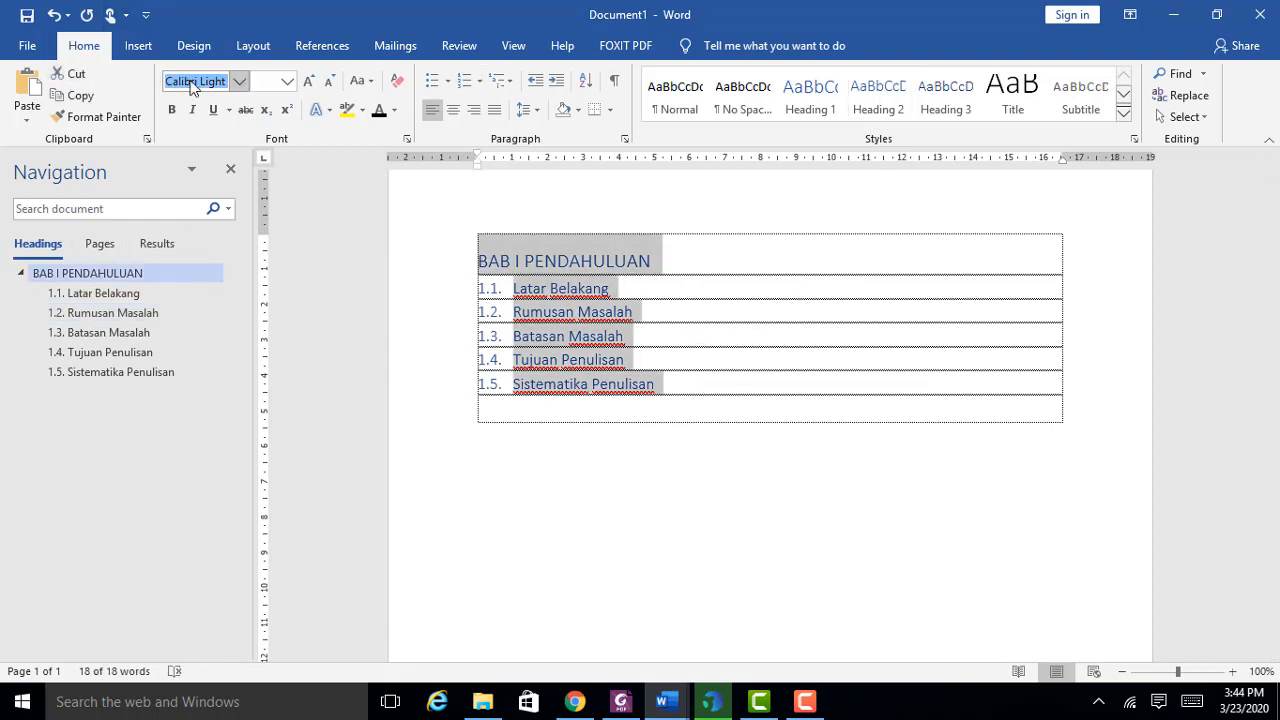
type("Times New Roman")
key("Return")
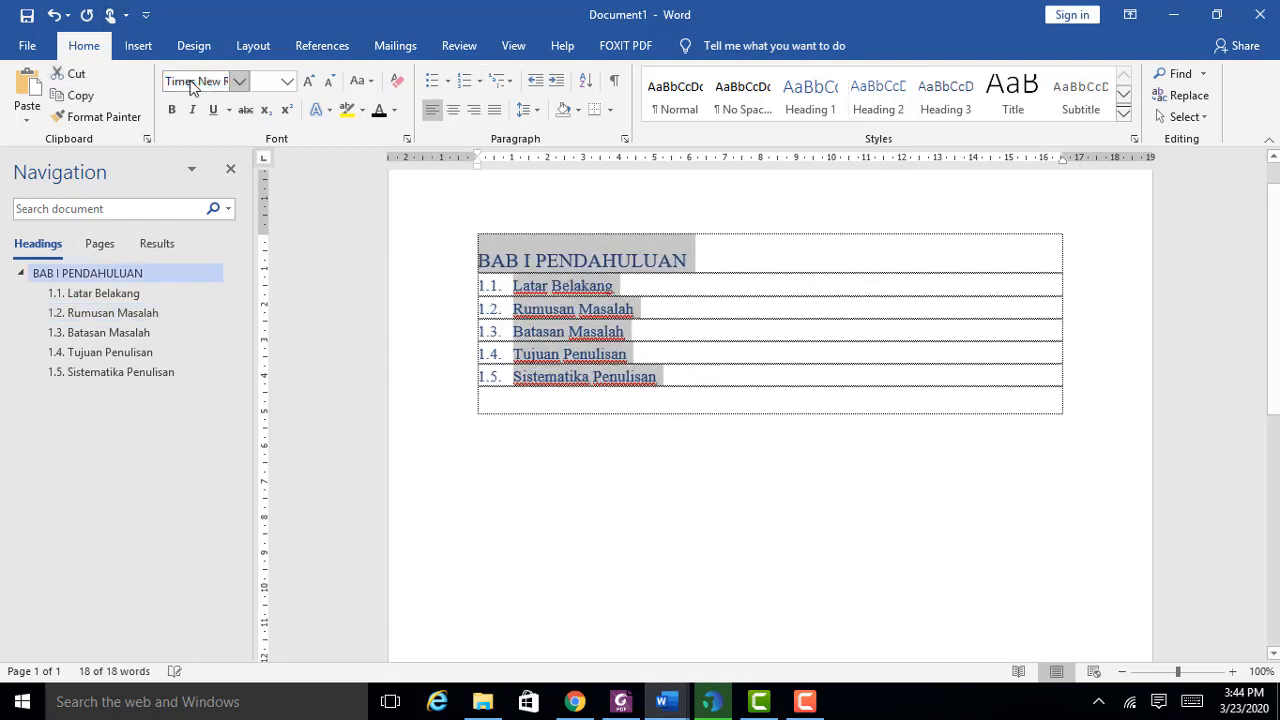
left_click(263, 78)
type("12")
key("Return")
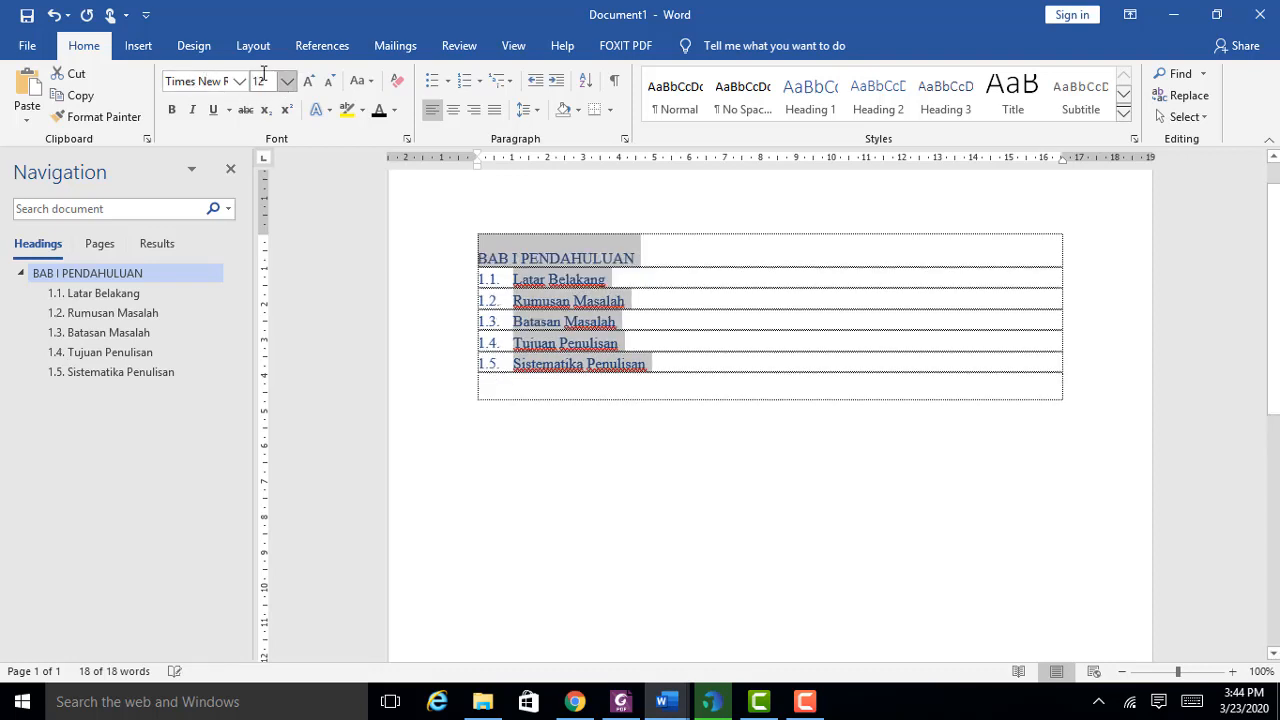
Step: Change the font colour of the chapter title and its subheadings to black
left_click(394, 110)
left_click(397, 133)
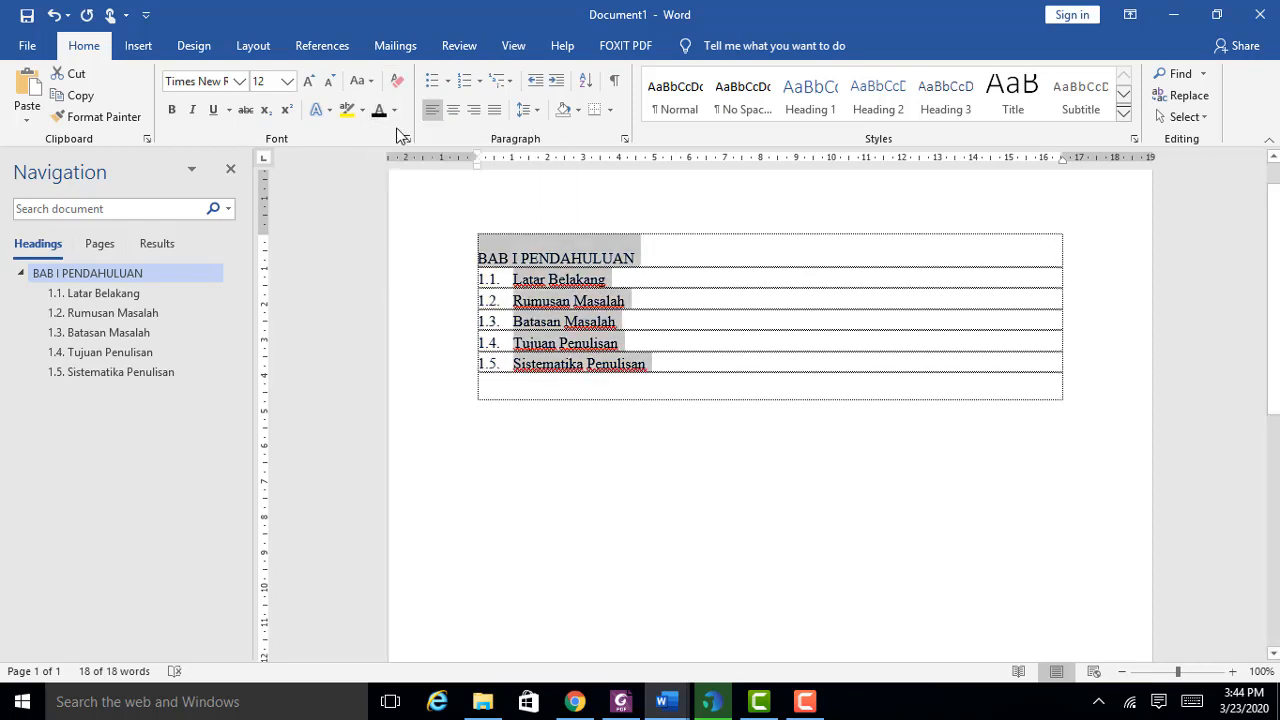
left_click(727, 296)
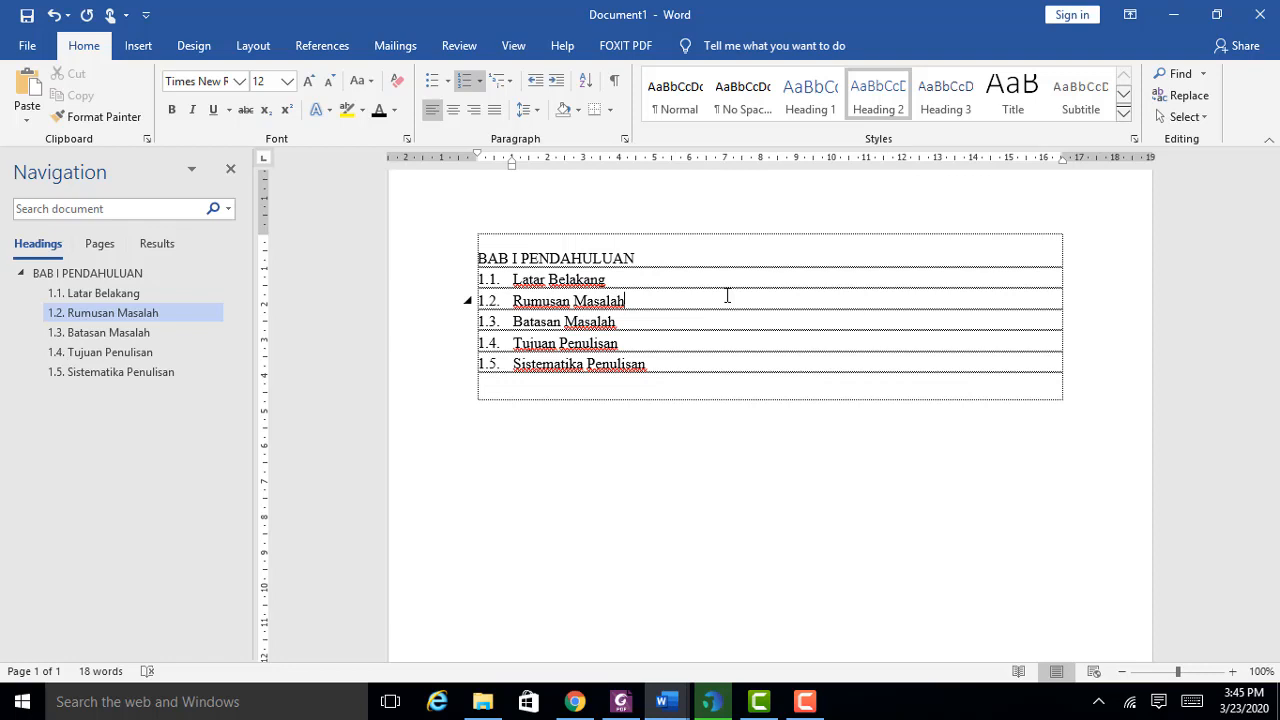
Step: Add the heading "Daftar Isi" above BAB I PENDAHULUAN, with an empty line below it
left_click(631, 238)
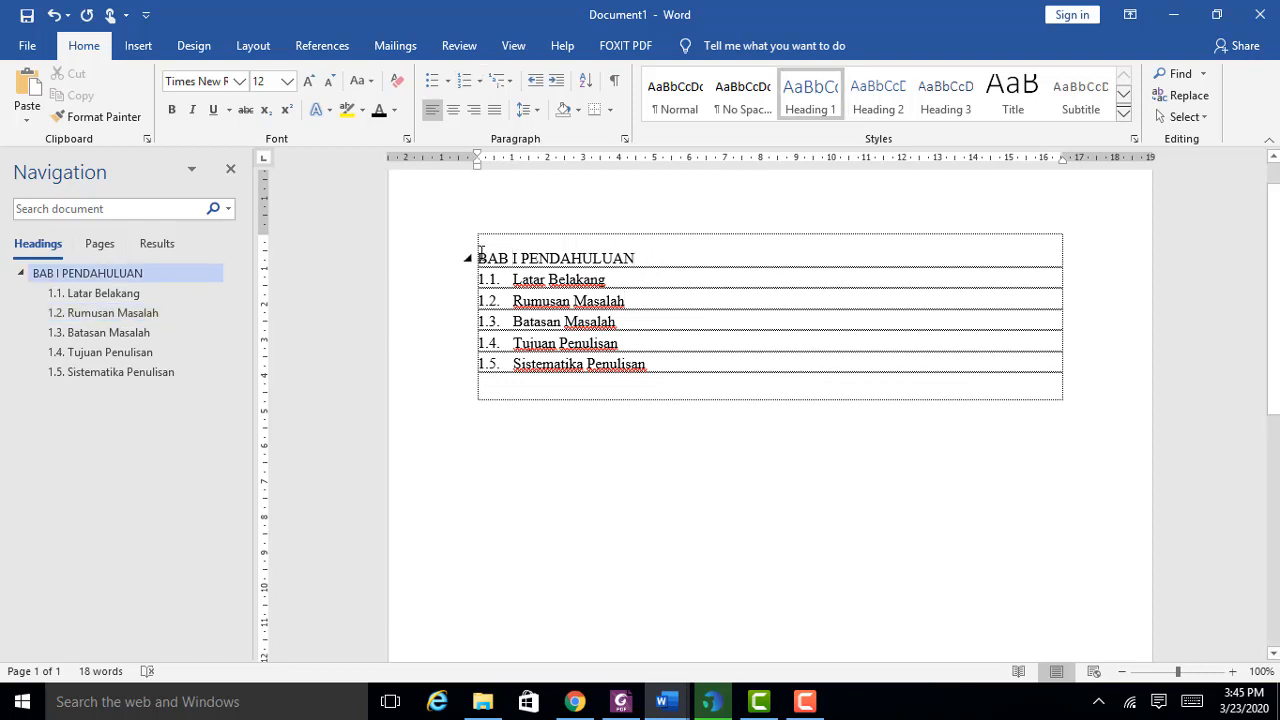
key("Return")
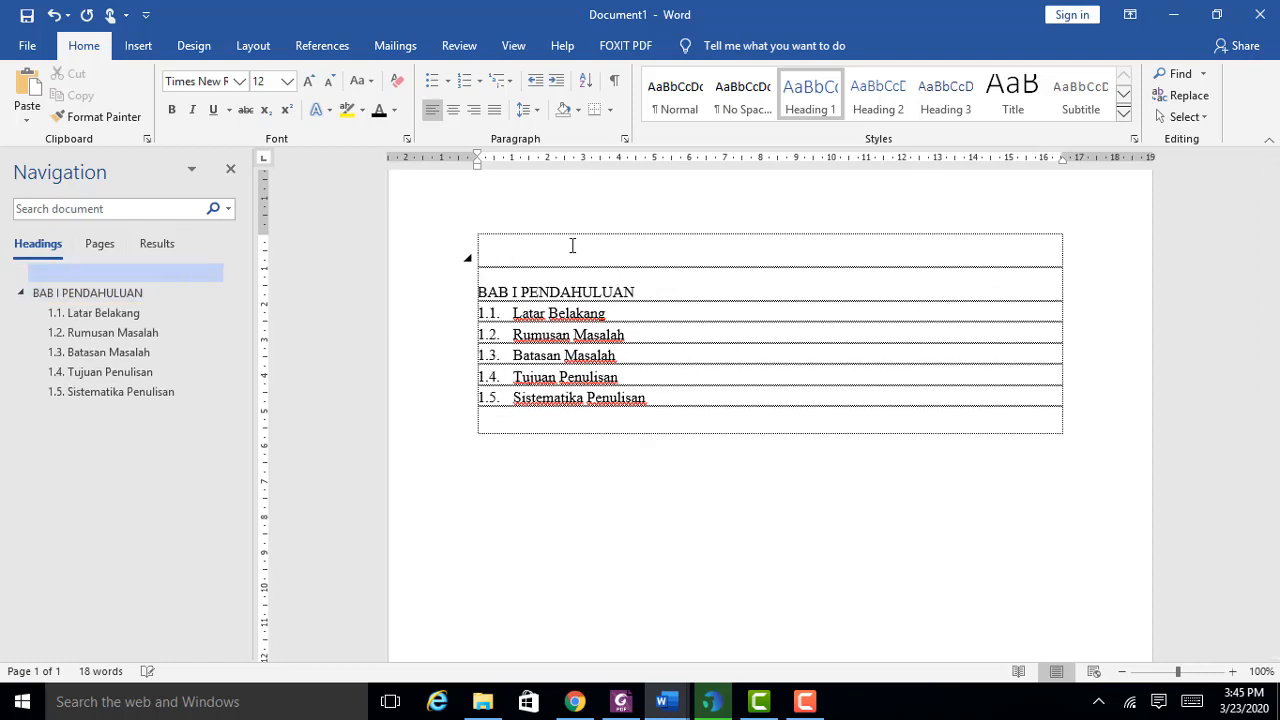
type("Daftar Isi")
key("Return")
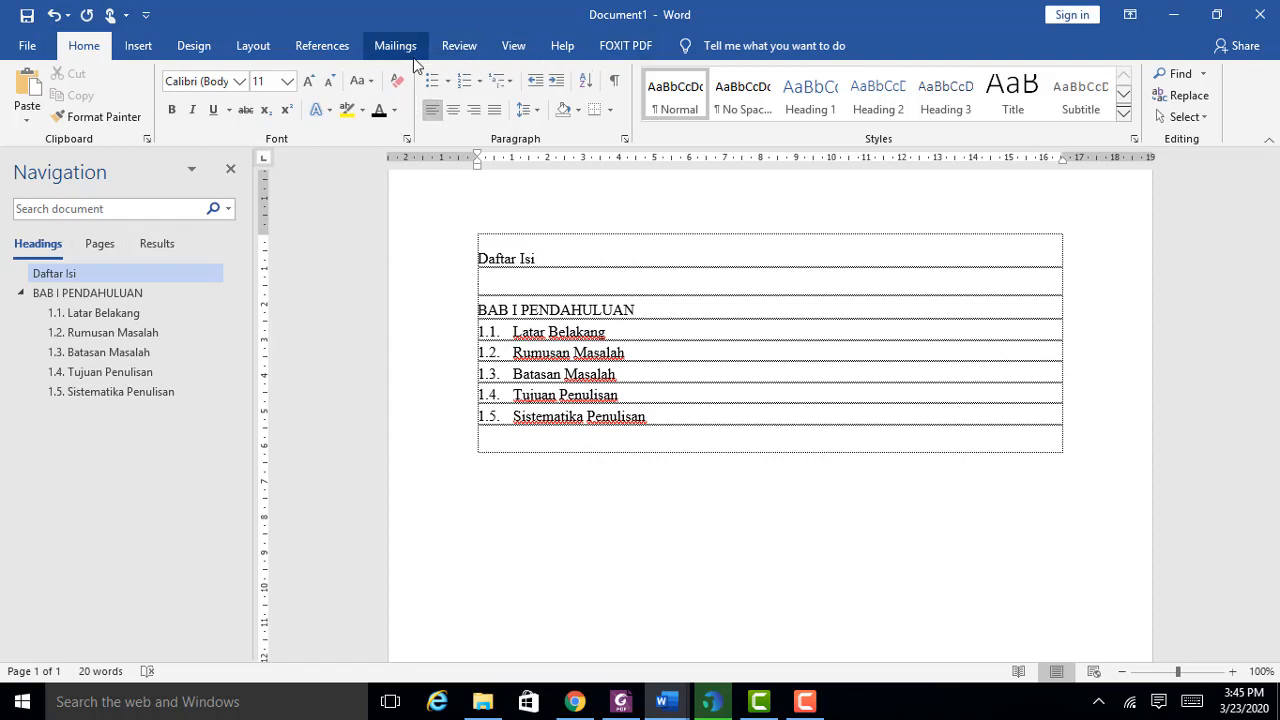
Step: Insert the Automatic Table 2 table of contents below the Daftar Isi heading
left_click(330, 50)
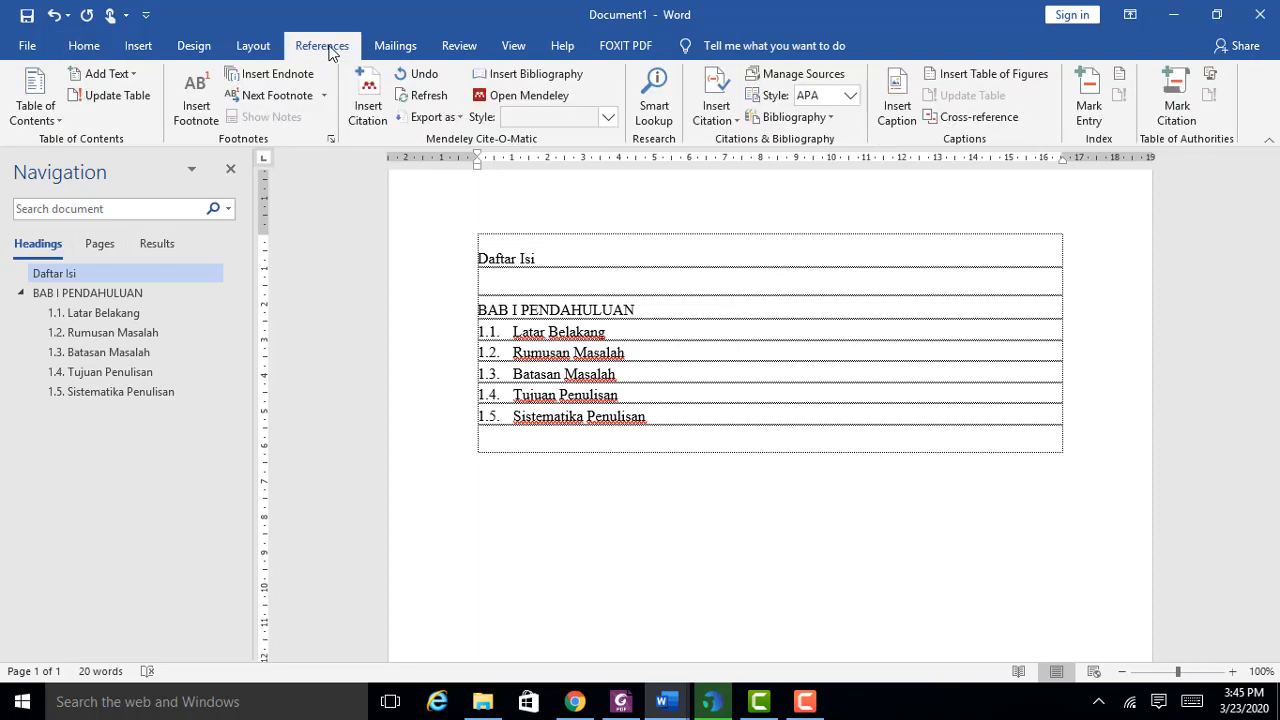
left_click(57, 114)
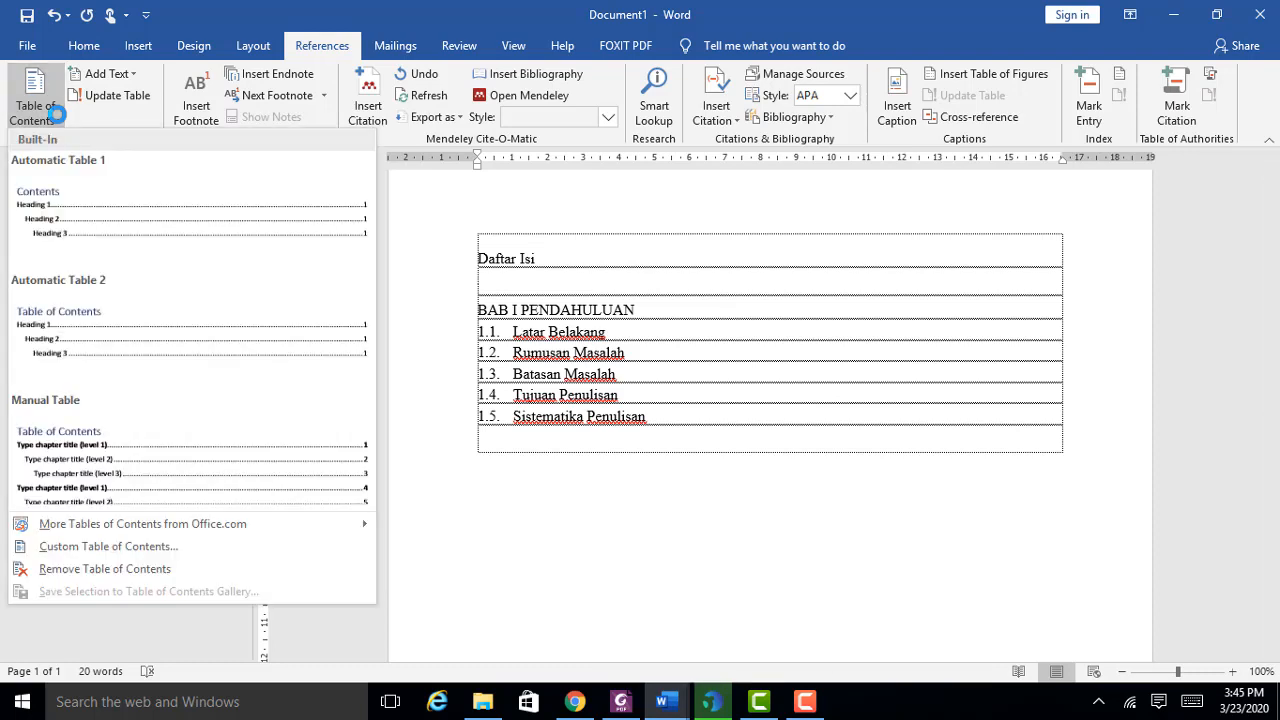
left_click(116, 337)
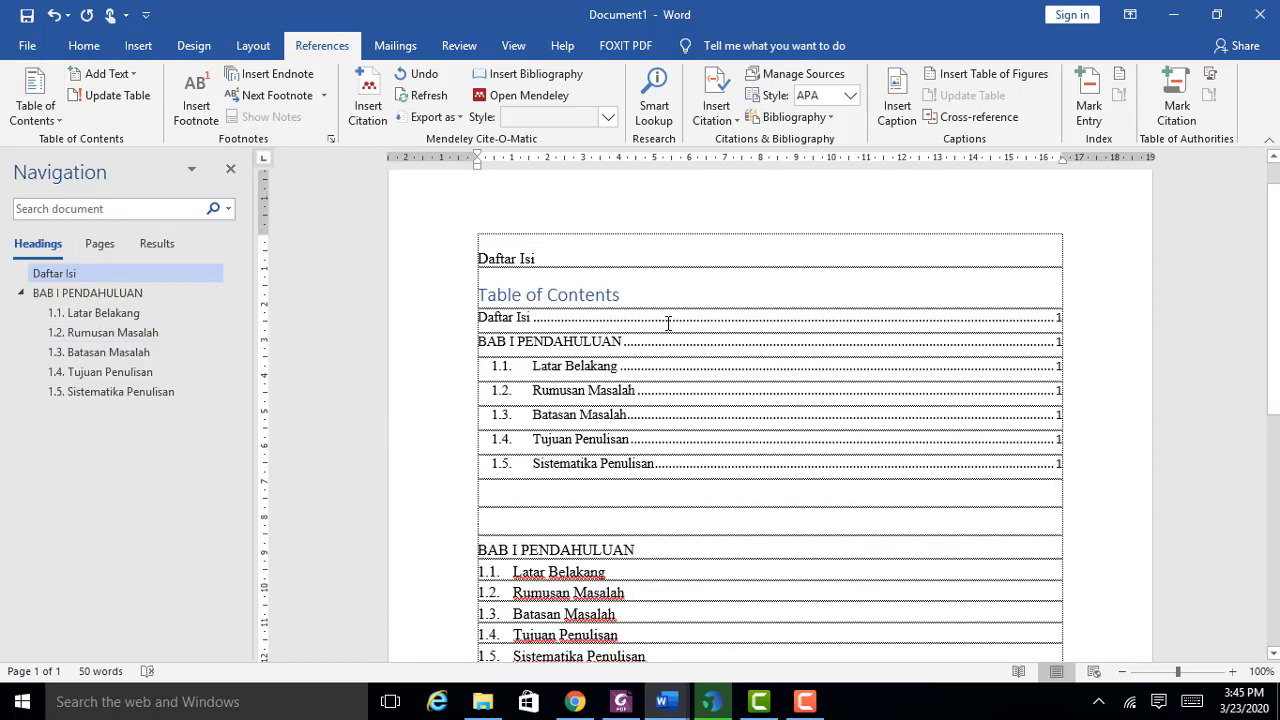
Step: Add empty lines below the table of contents to push the BAB I PENDAHULUAN section onto the second page
scroll(708, 420, "down", 1)
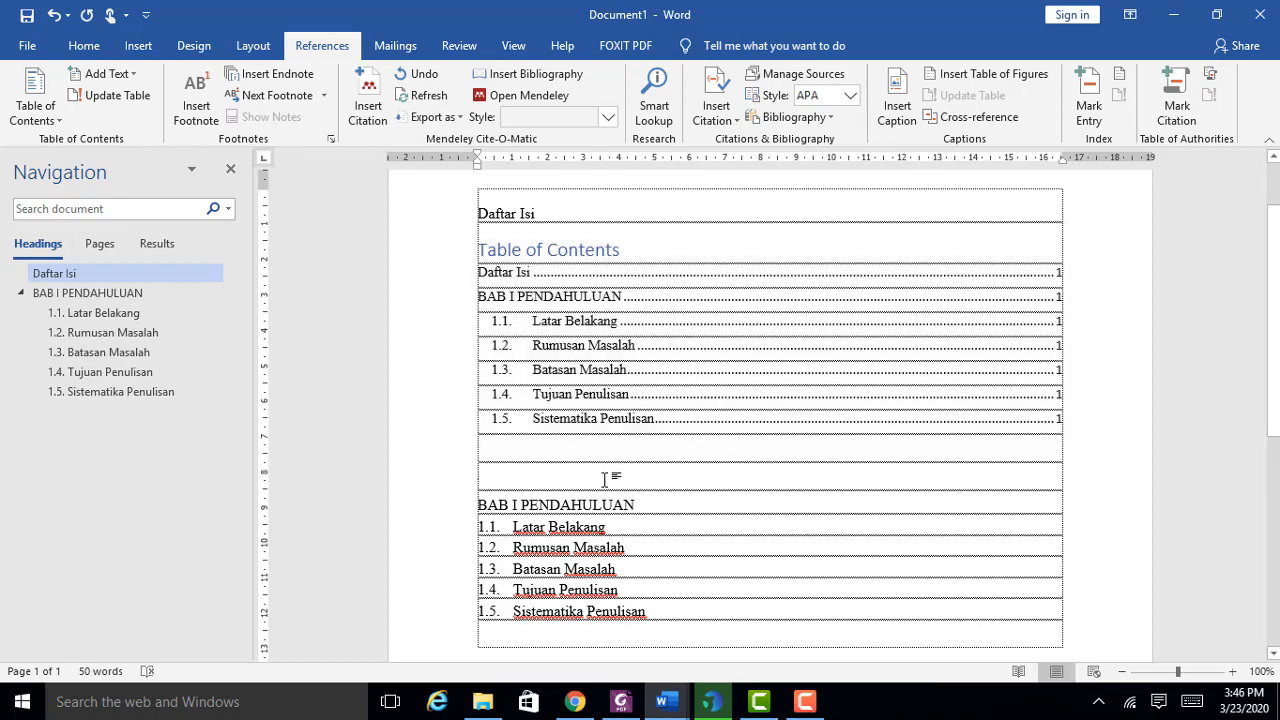
key("Return")
key("Return")
key("Return")
key("Return")
key("Return")
key("Return")
key("Return")
key("Return")
key("Return")
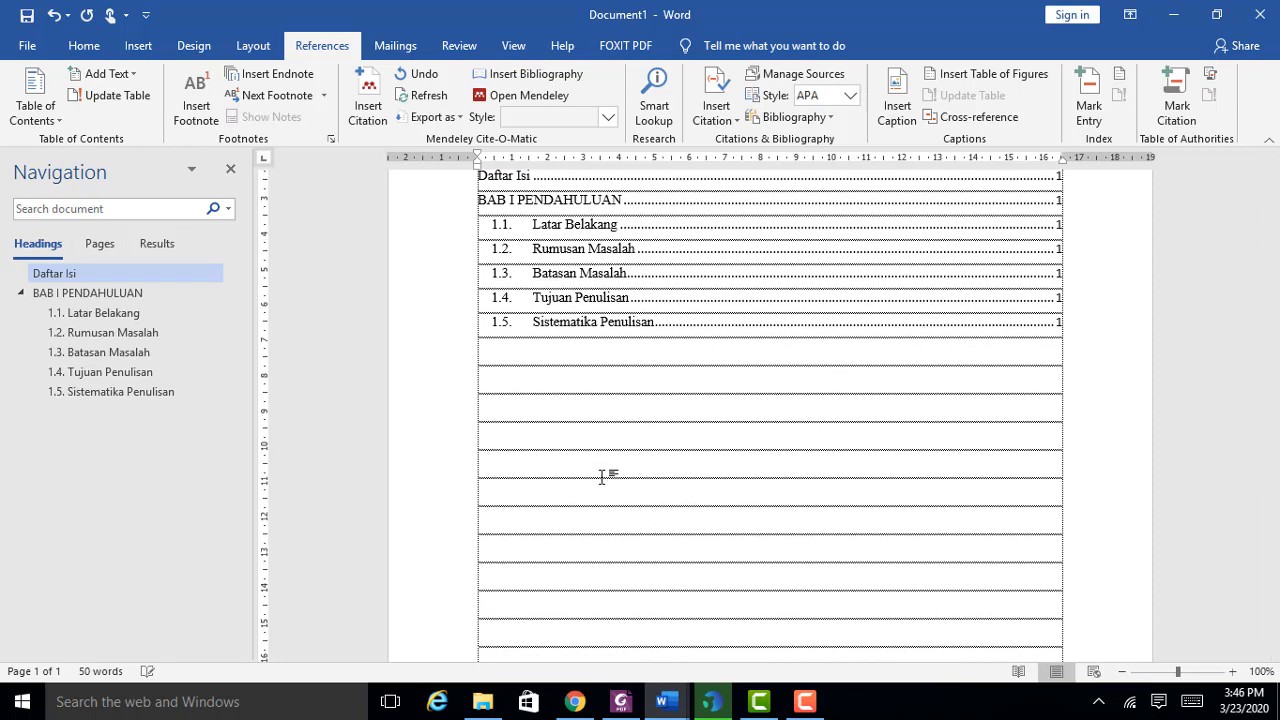
key("Return")
key("Return")
key("Return")
key("Return")
key("Return")
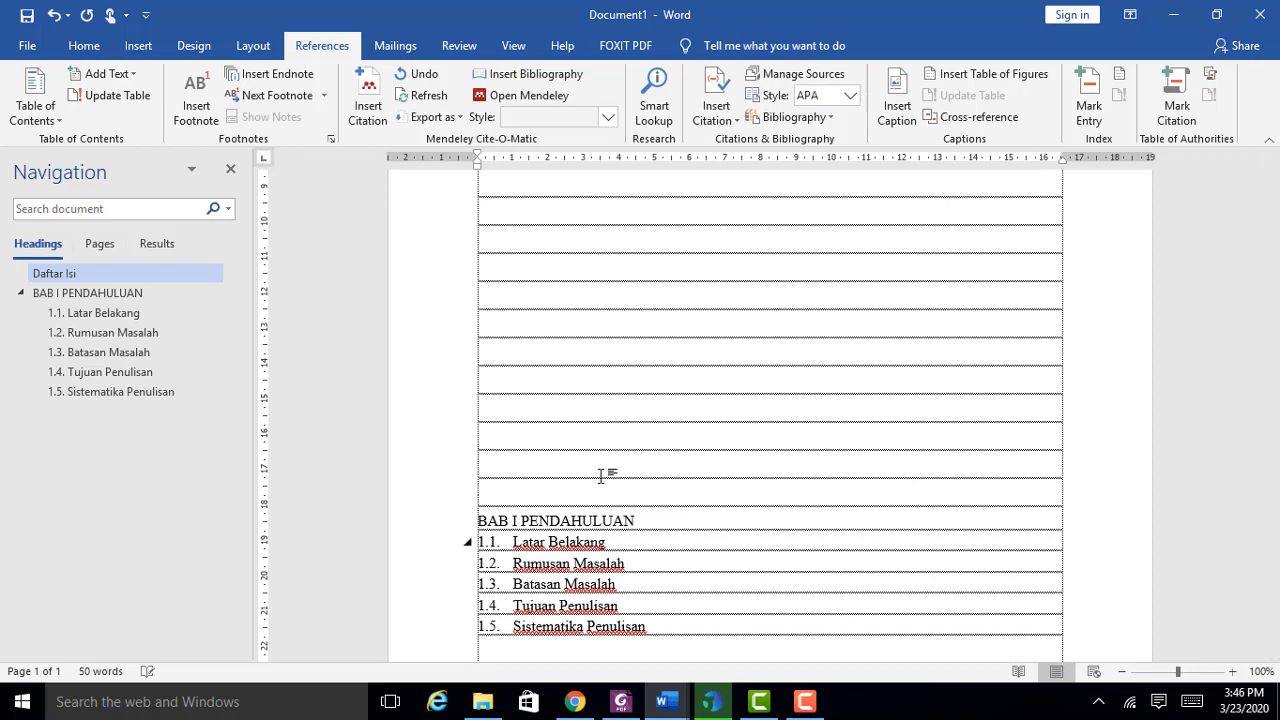
scroll(614, 417, "down", 5)
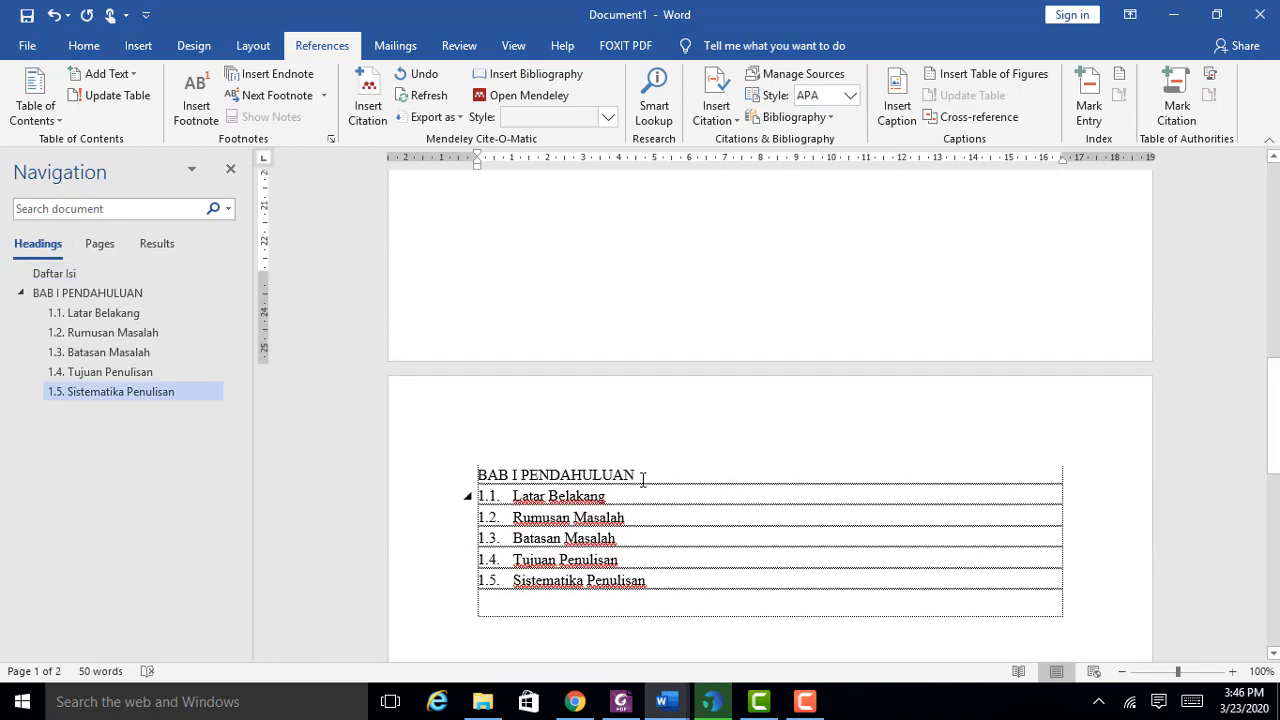
Step: Centre the BAB I PENDAHULUAN title in the document body and add an empty line after it
left_click_drag(647, 479, 492, 471)
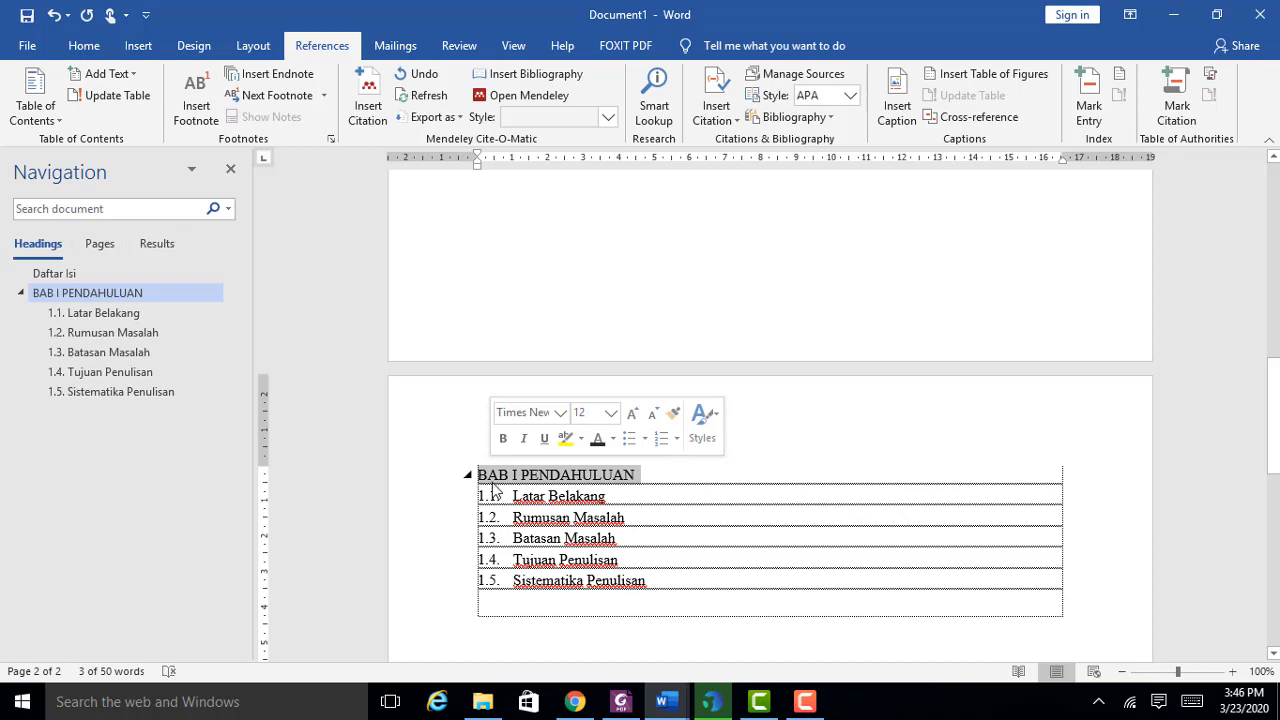
key("ctrl+e")
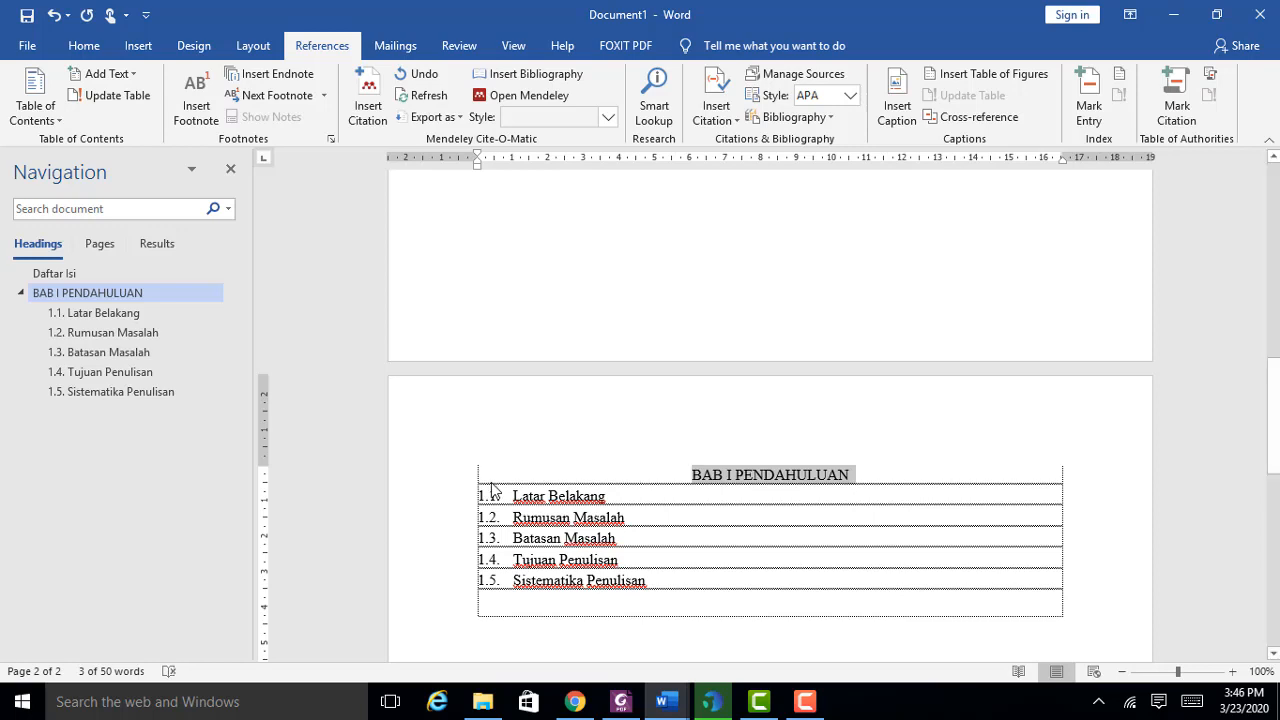
left_click(890, 478)
key("Return")
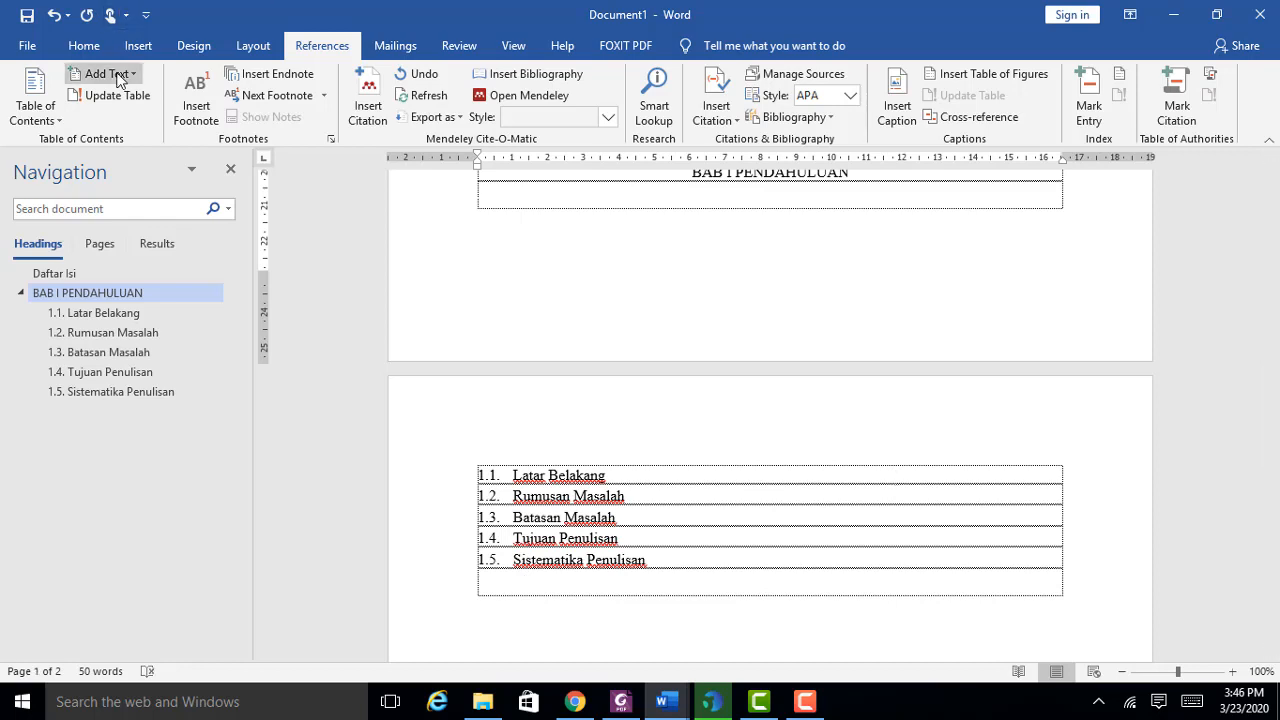
Step: Add one more empty line on the first page so the BAB I PENDAHULUAN title moves to the second page
left_click(253, 45)
scroll(800, 331, "up", 4)
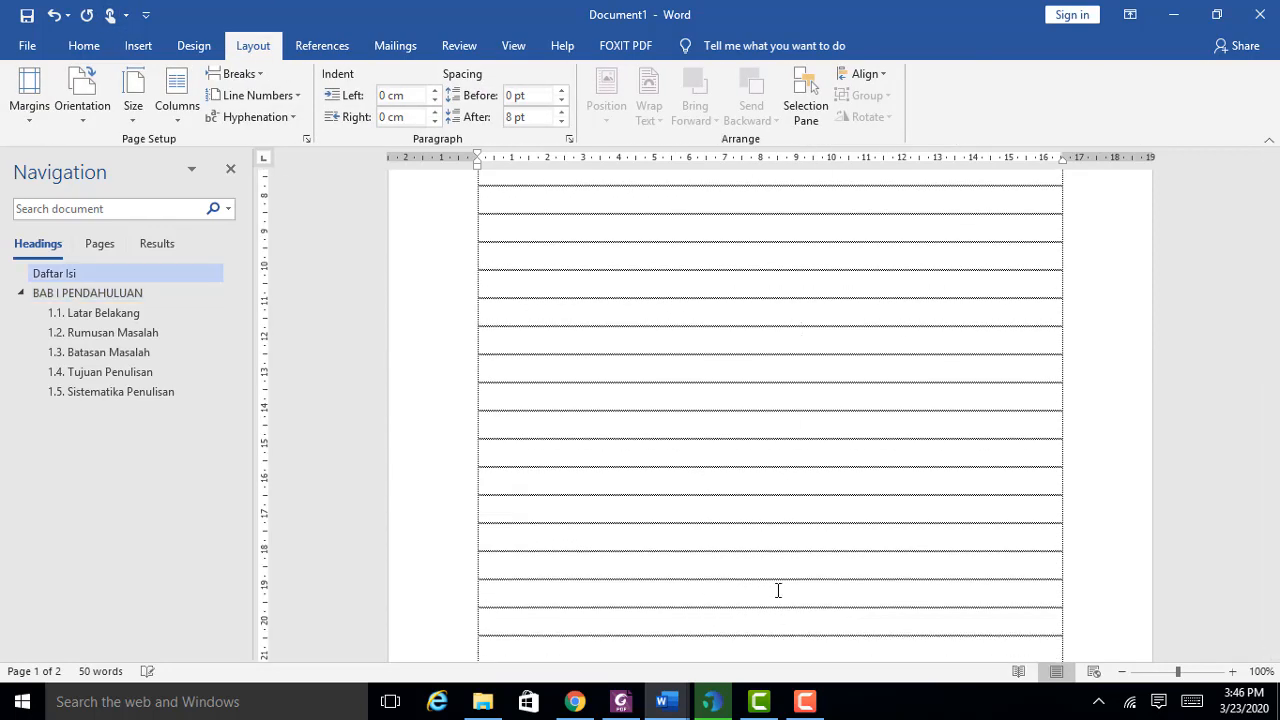
scroll(820, 549, "down", 2)
key("Return")
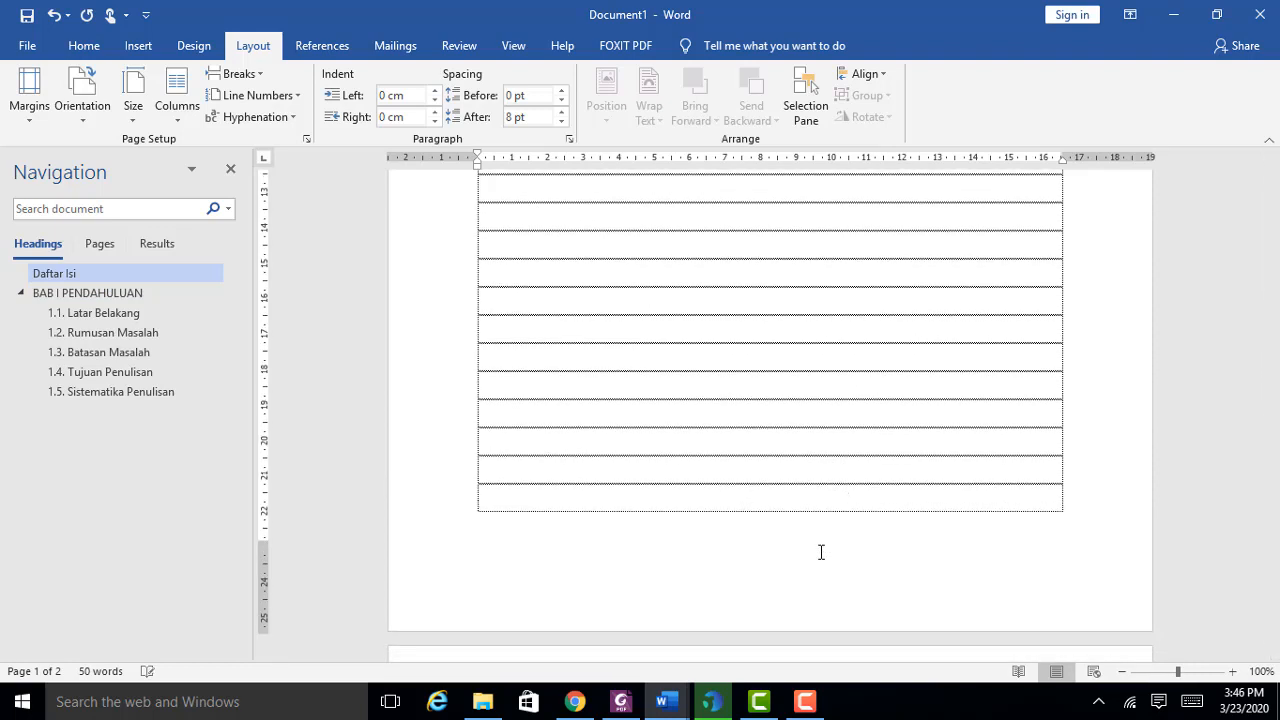
scroll(895, 553, "down", 3)
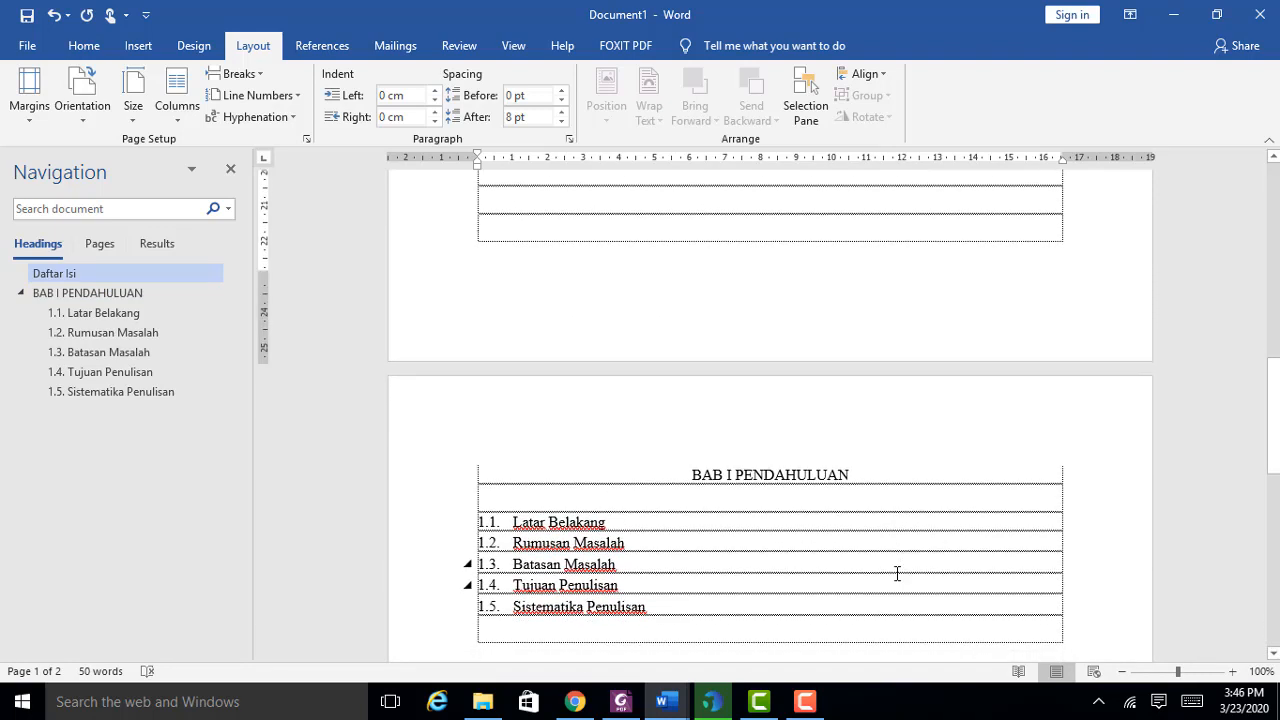
Step: Generate placeholder text with =lorem(4,3) on a new line under the 1.1 Latar Belakang heading
left_click(613, 520)
key("Return")
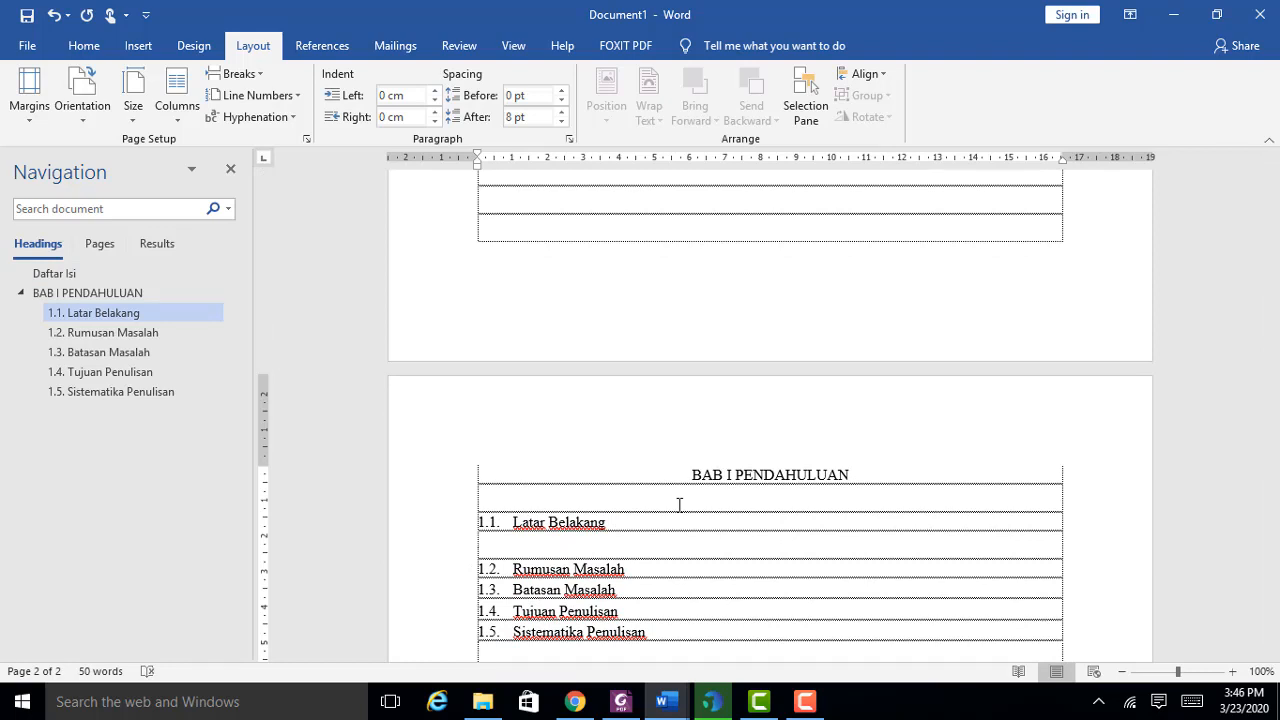
type("=")
type("lorem")
key("BackSpace")
type("m(4,3)")
key("Return")
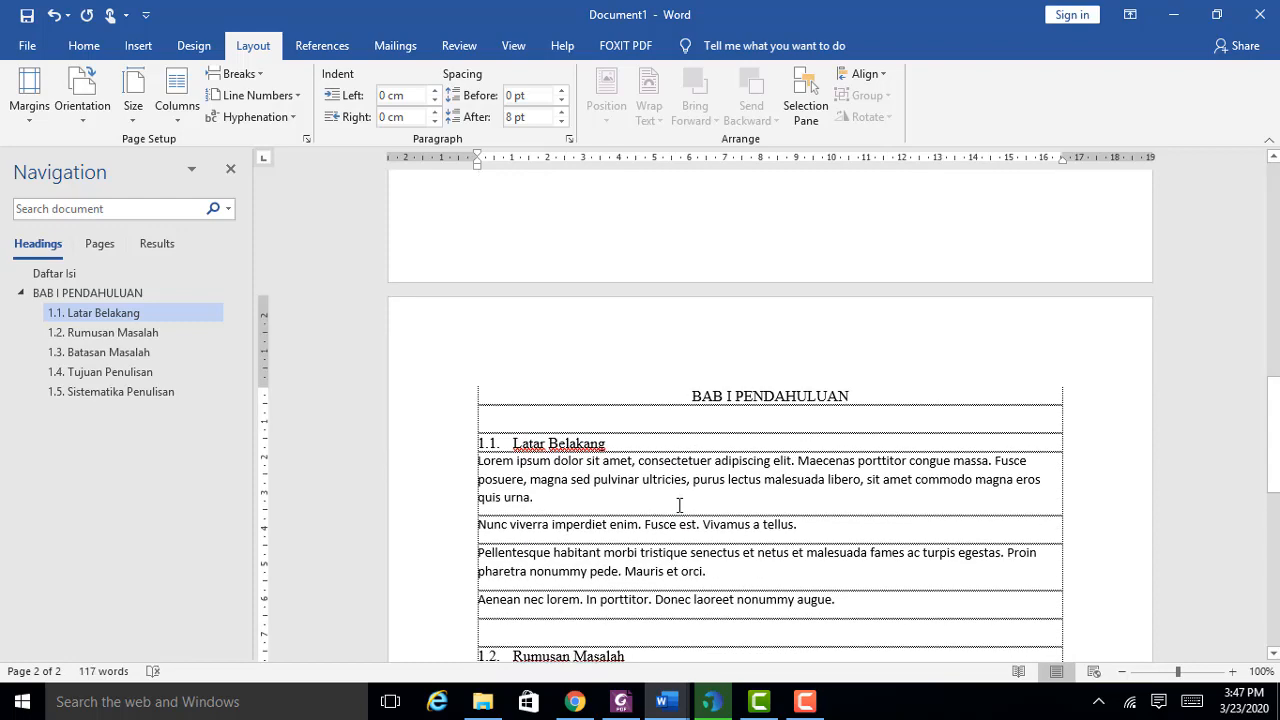
scroll(790, 490, "down", 1)
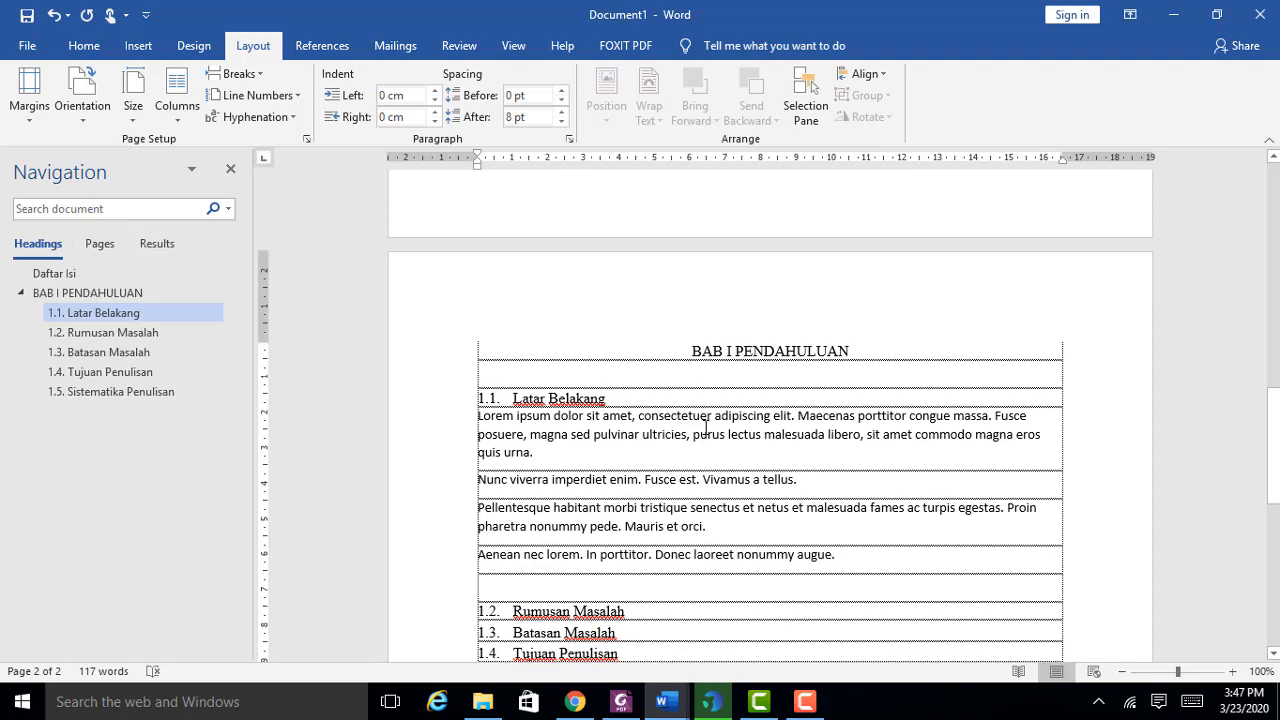
Step: Extend the Latar Belakang text with =lorem(8,4) after its last paragraph, and indent the first line of the section's opening paragraph
left_click(686, 479)
left_click(687, 555)
key("Return")
type("lore")
key("BackSpace")
key("BackSpace")
key("BackSpace")
key("BackSpace")
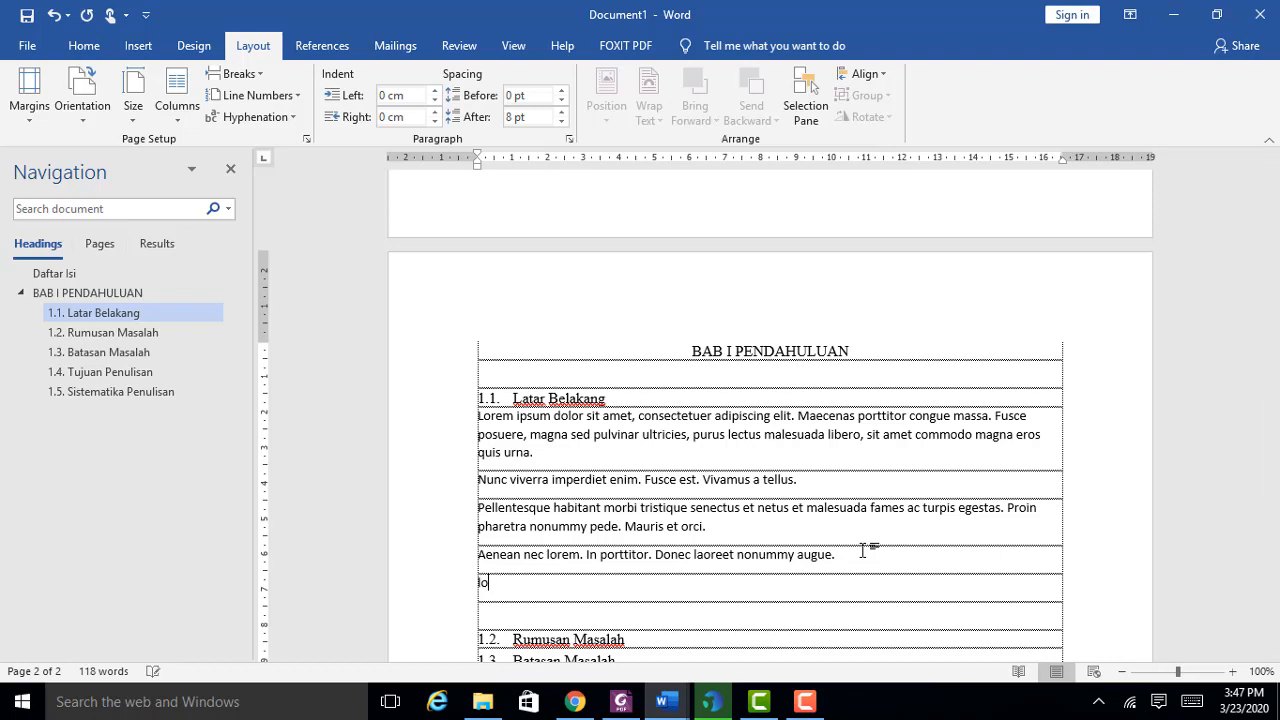
type("=lorem(8,4)")
key("Return")
scroll(862, 549, "down", 1)
scroll(963, 551, "down", 3)
scroll(920, 543, "up", 2)
scroll(1000, 545, "up", 1)
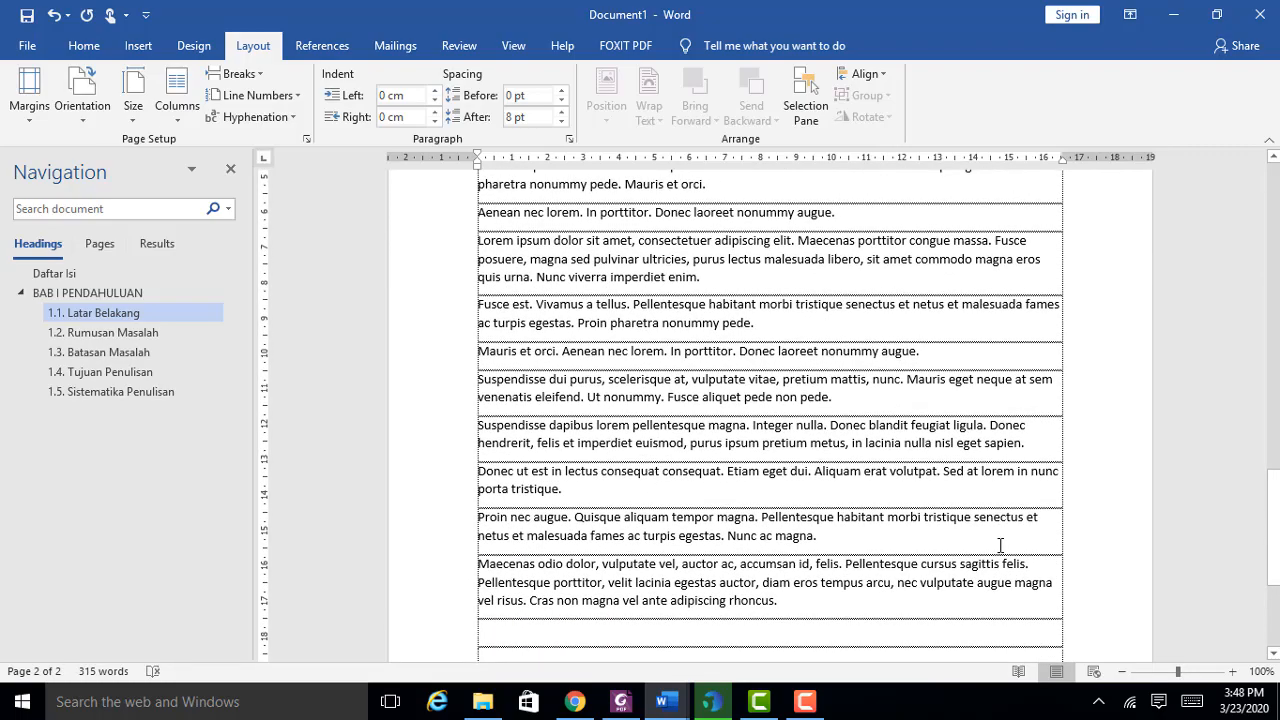
scroll(1000, 545, "up", 5)
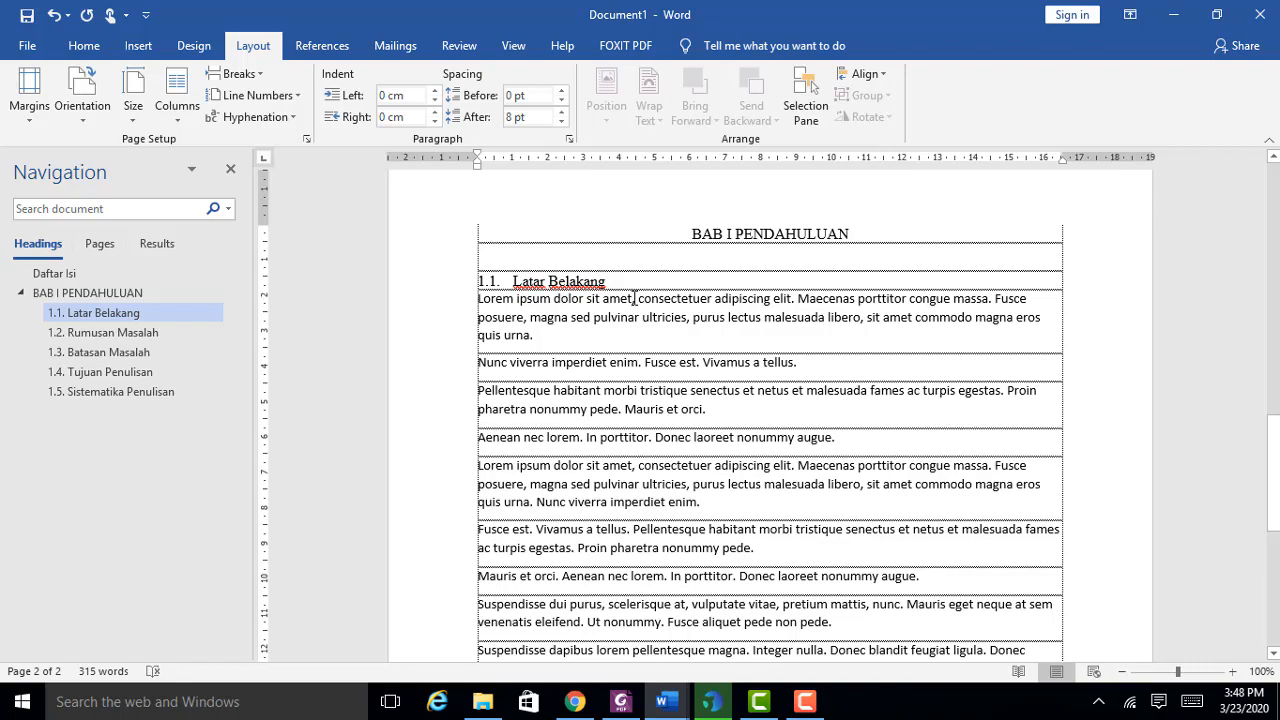
key("Tab")
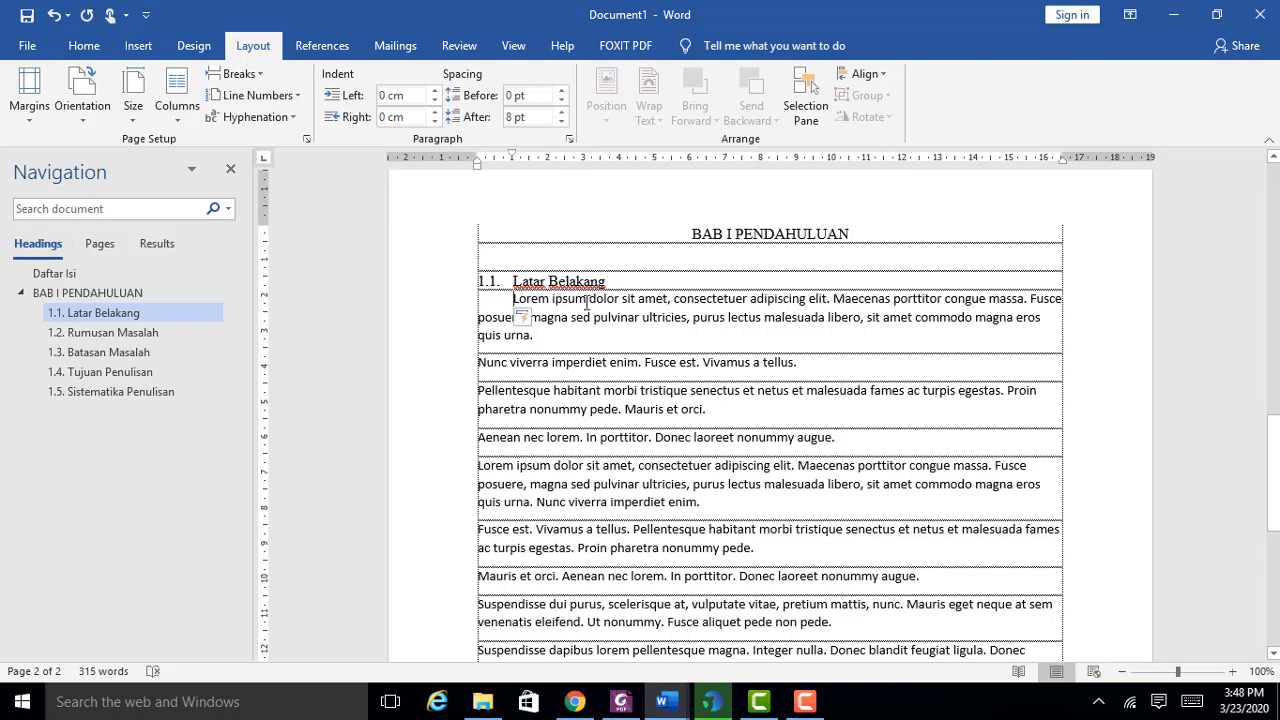
Step: Generate placeholder text with =rand.old(8,5) on a new line under the 1.2 Rumusan Masalah heading
scroll(714, 395, "down", 8)
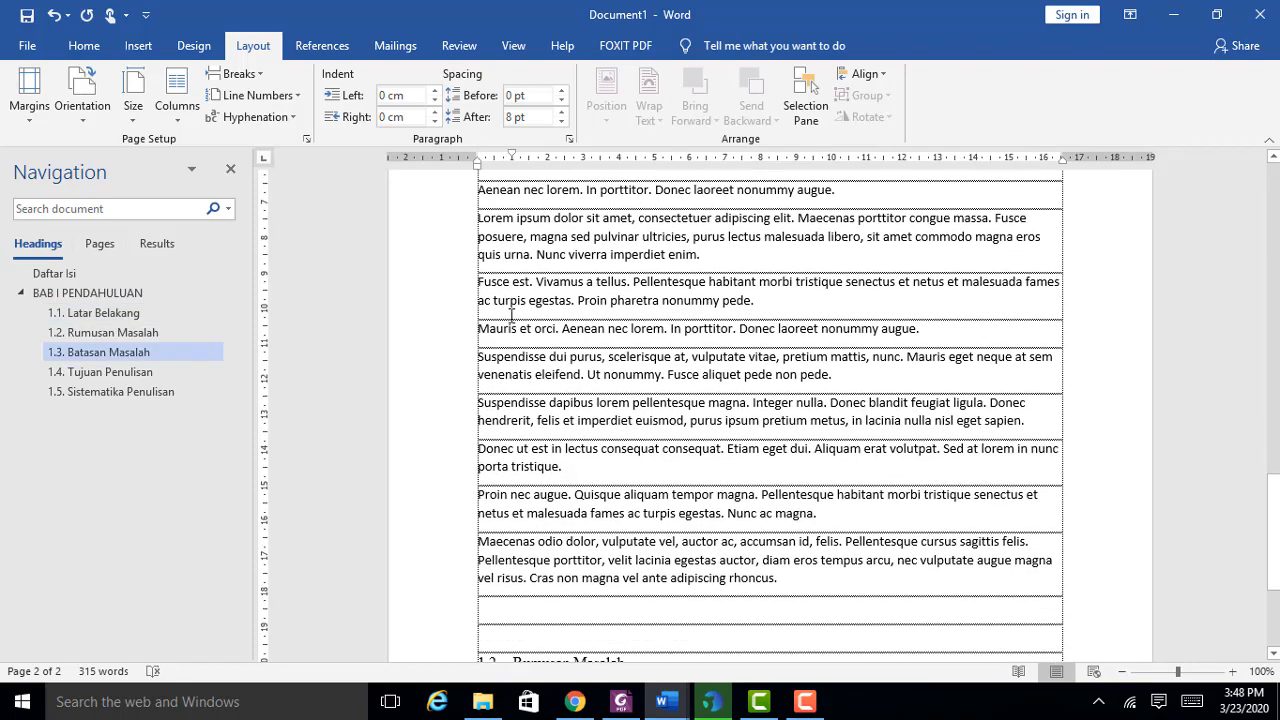
left_click(674, 430)
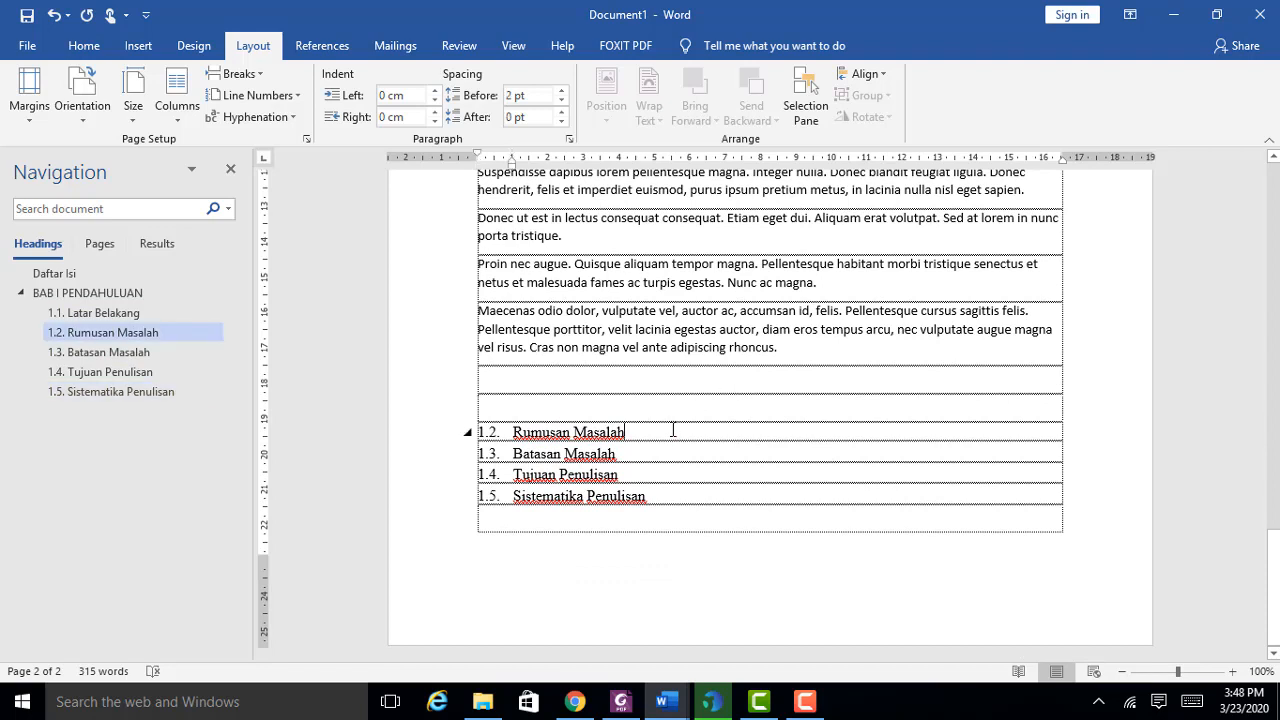
key("Return")
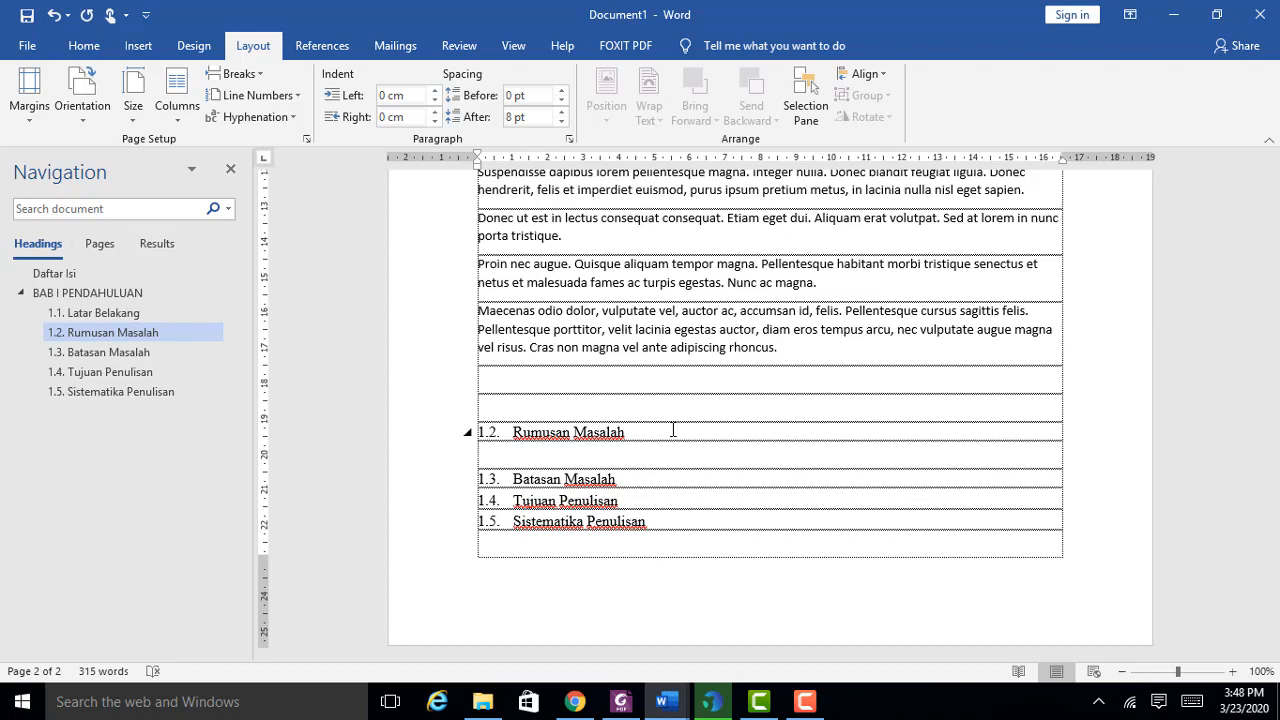
type("rand.old(8,5)")
key("Return")
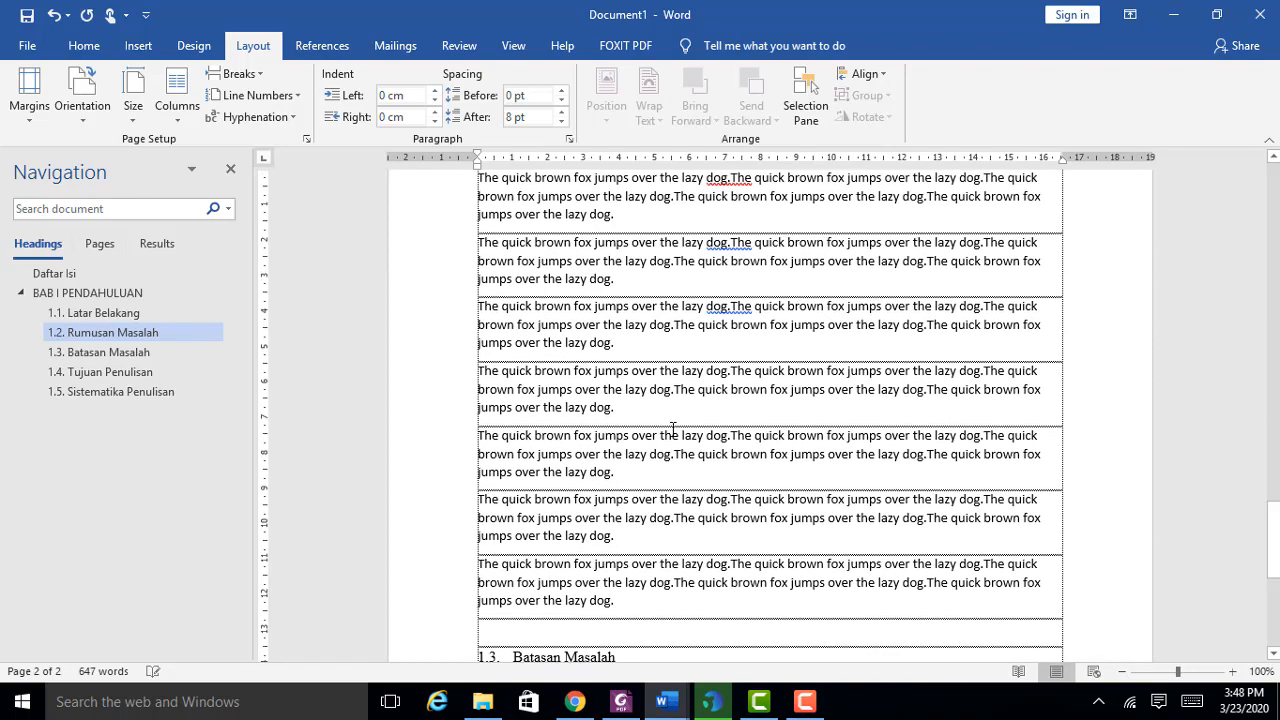
Step: Delete one of the two empty lines above the 1.2 Rumusan Masalah heading
scroll(672, 428, "up", 10)
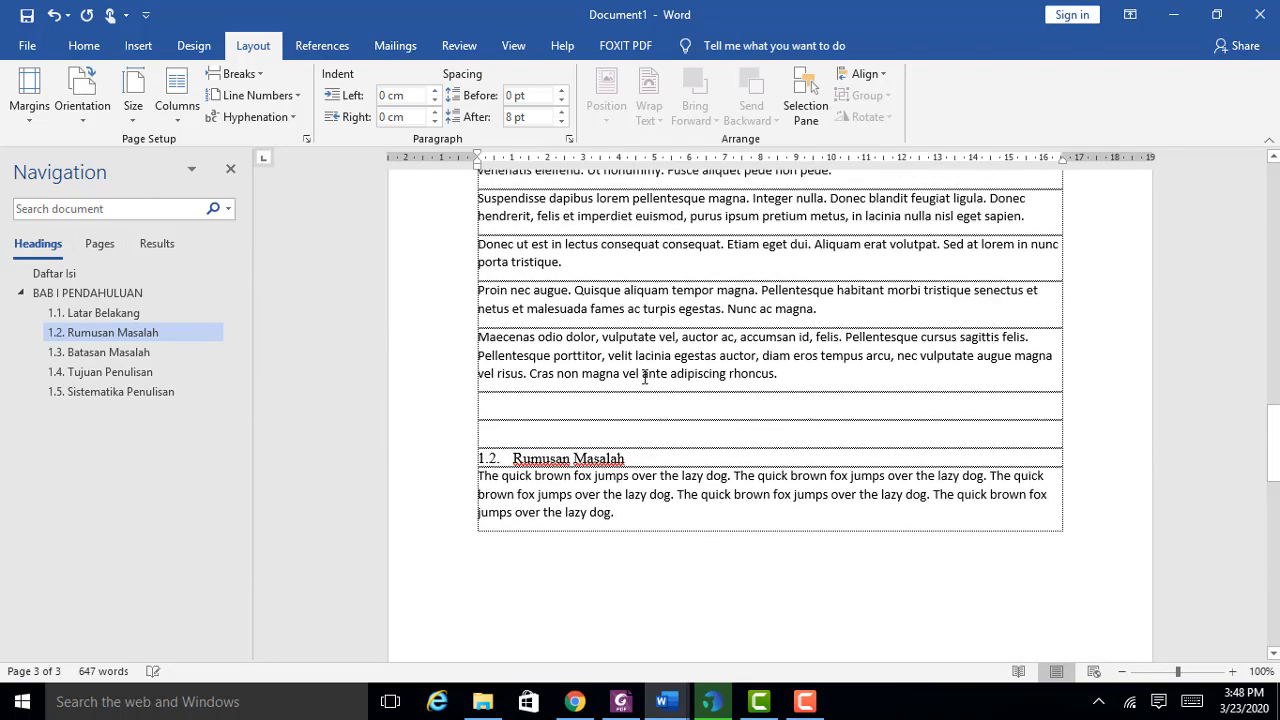
left_click(578, 457)
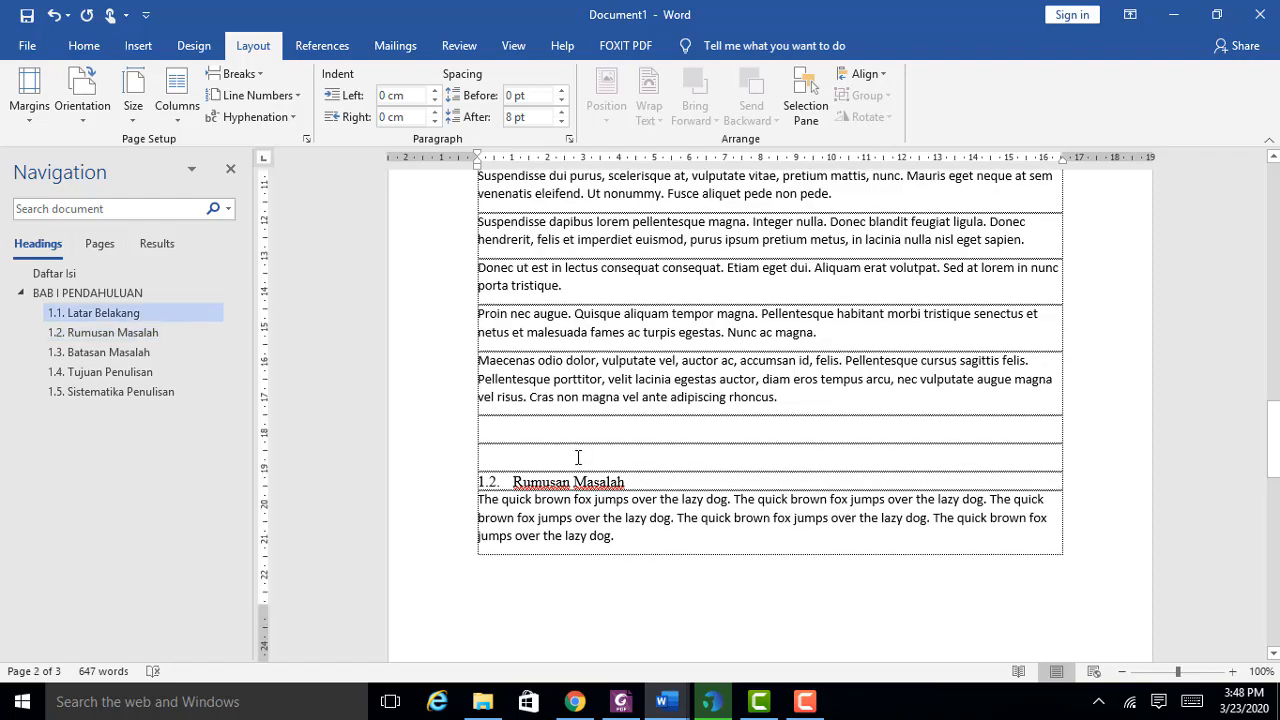
key("Delete")
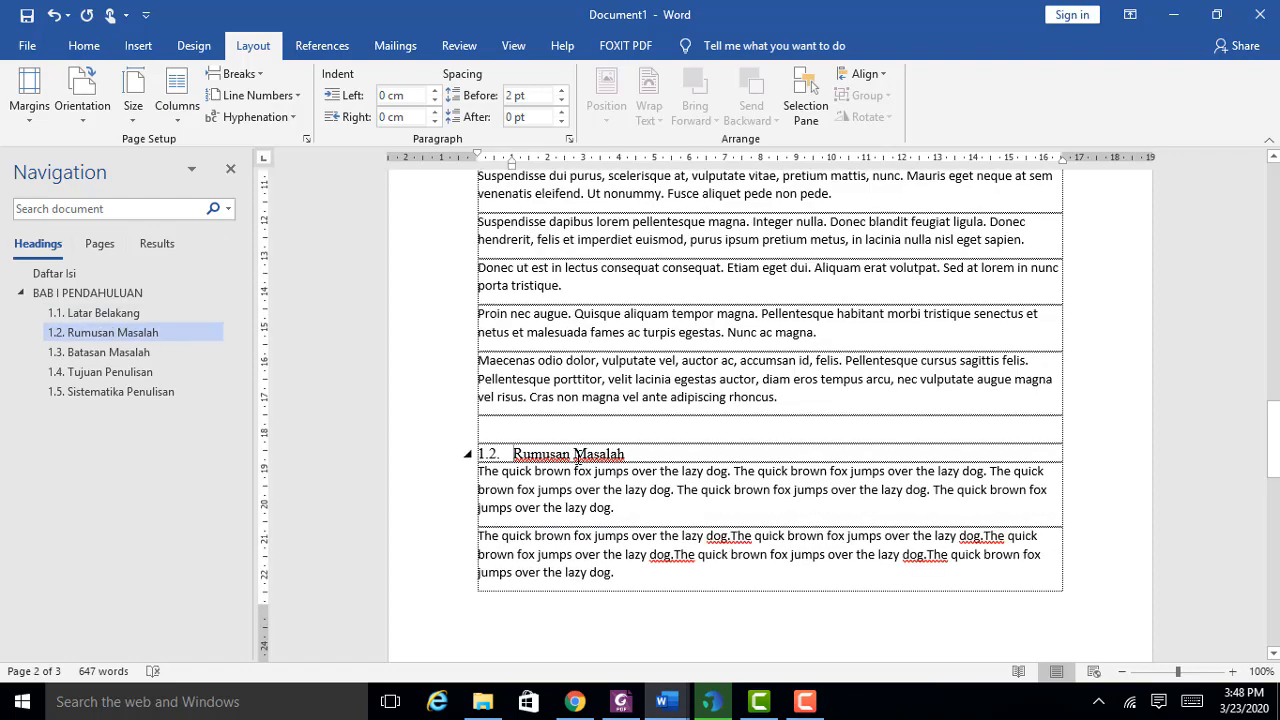
Step: Fill the 1.3 Batasan Masalah section with =lorem(7,5) placeholder text and indent the first line of its opening paragraph
scroll(590, 480, "down", 10)
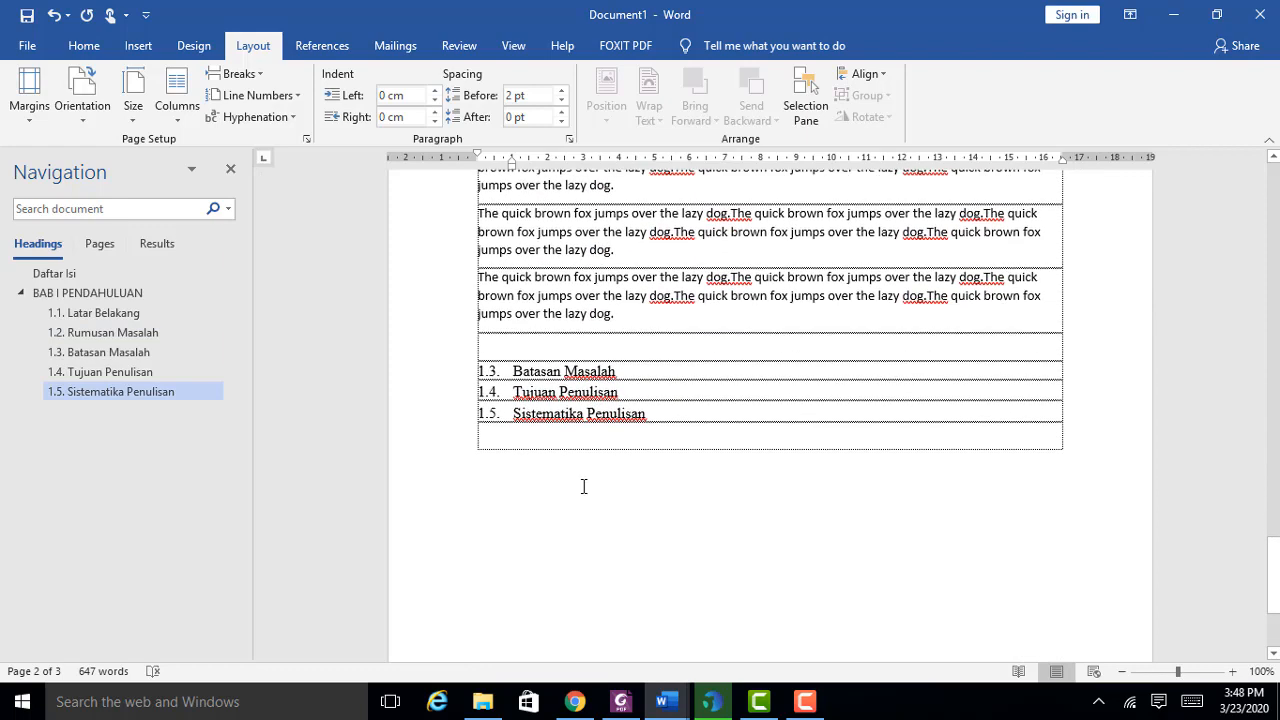
left_click(638, 370)
key("Return")
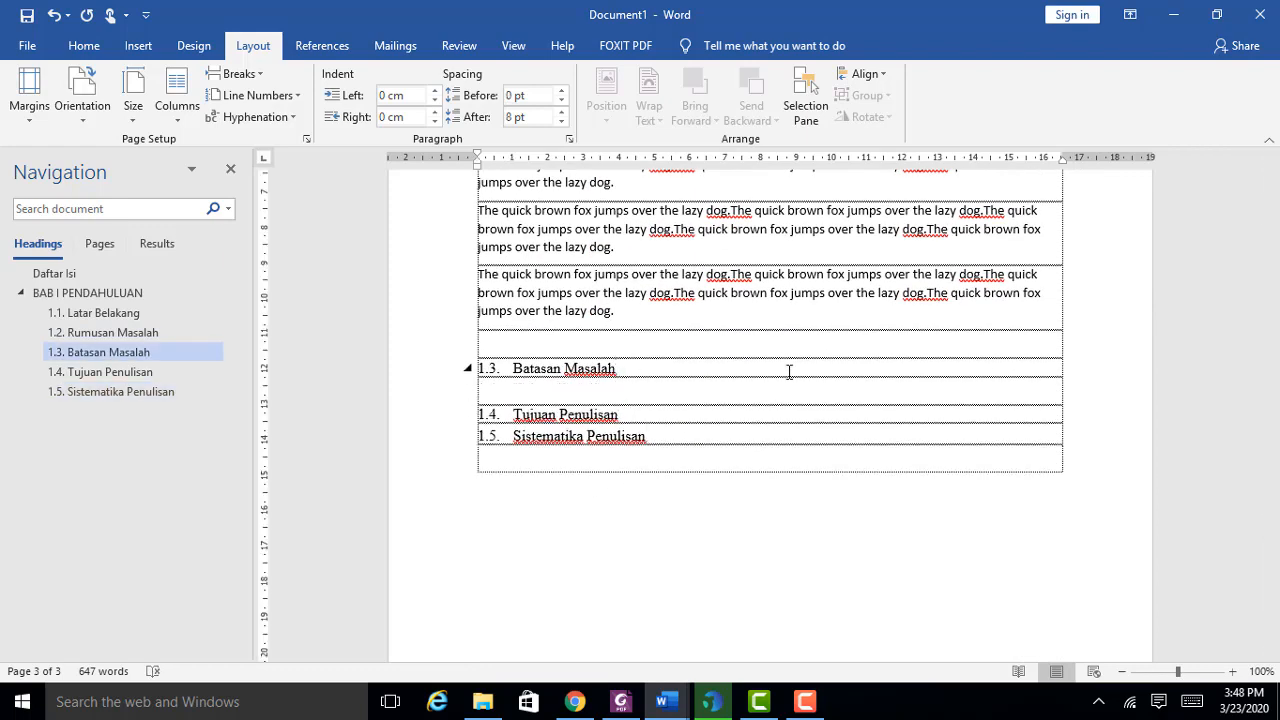
type("=lore,")
key("BackSpace")
type("m(7,5)")
key("Return")
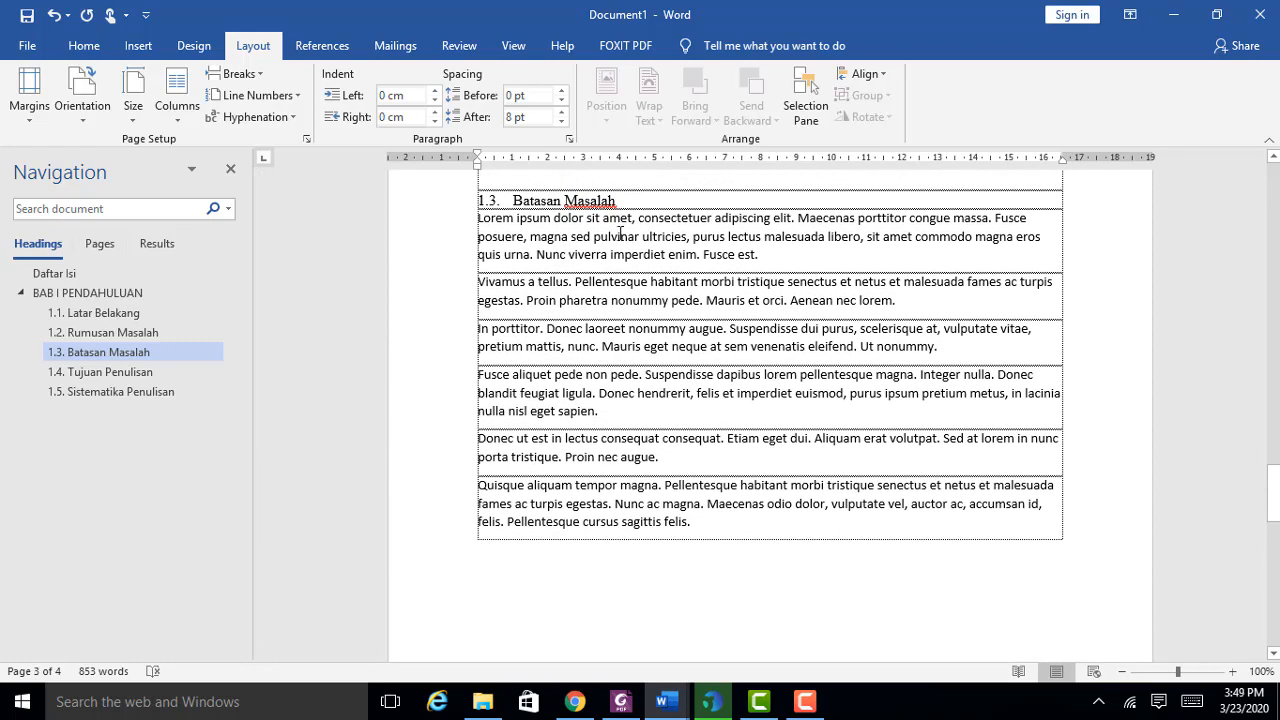
left_click(478, 217)
key("Tab")
Step: Generate placeholder text with =rand.old(6,8) on a new line under the 1.4 Tujuan Penulisan heading
scroll(510, 240, "down", 10)
left_click(649, 388)
key("Return")
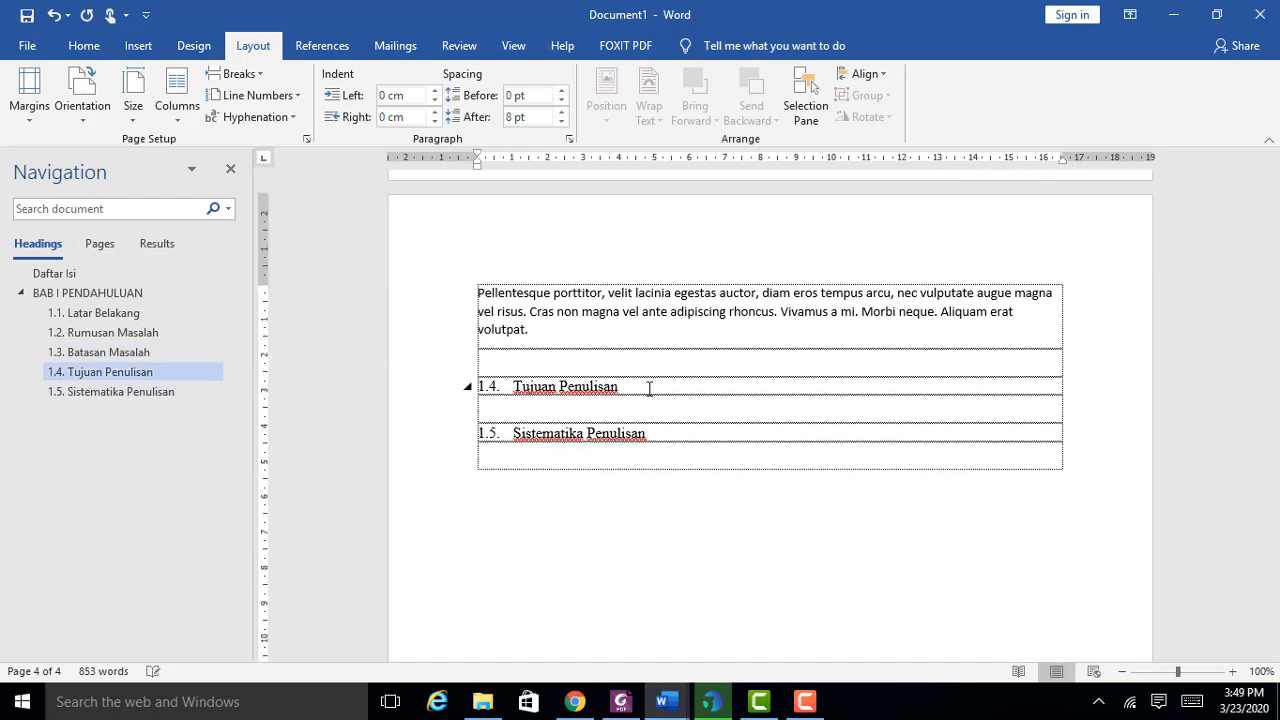
type("=rand.p")
type("ld(6,8)")
key("Return")
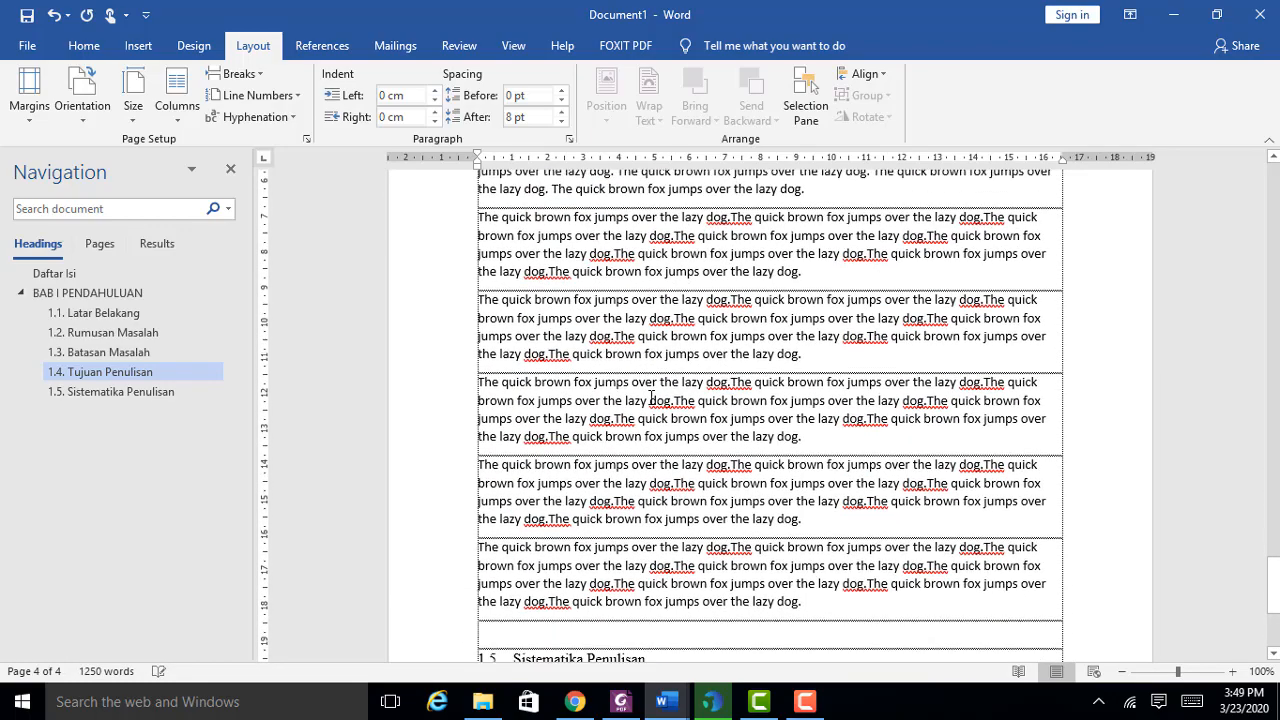
Step: Generate placeholder text with =rand.old(6,8) on a new line under the 1.5 Sistematika Penulisan heading
scroll(650, 397, "down", 1)
left_click(695, 390)
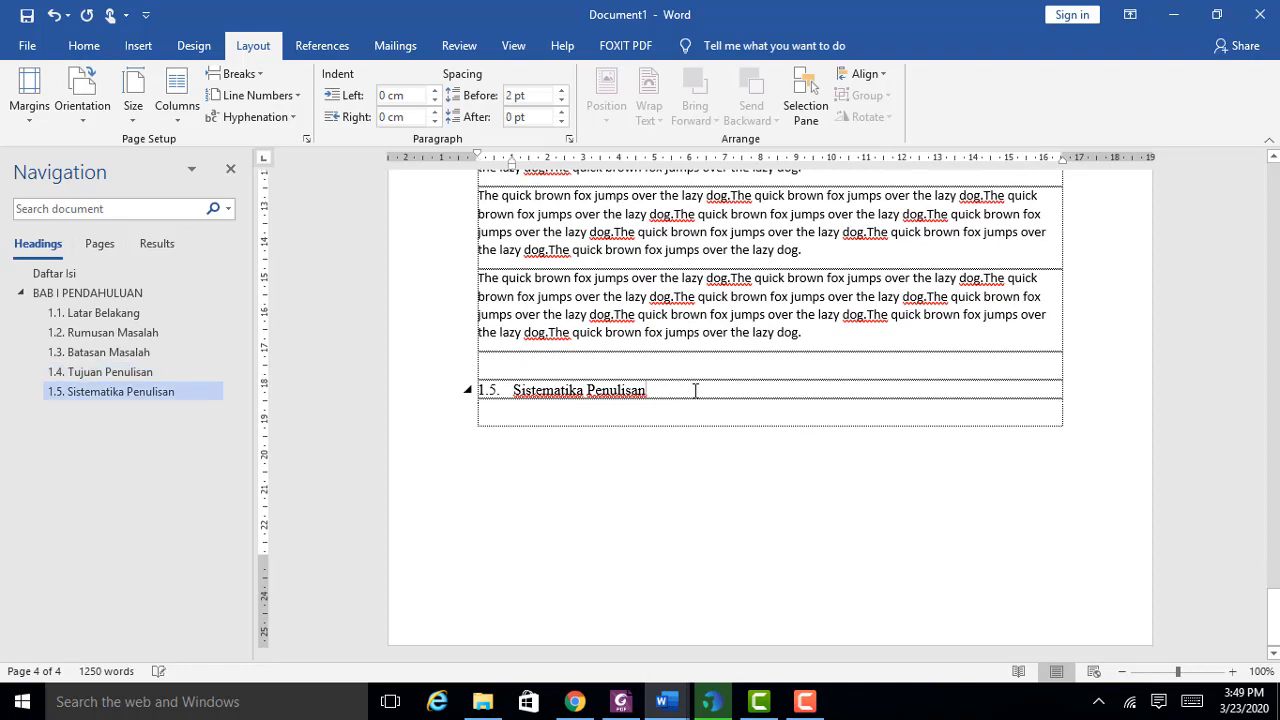
key("Return")
type("=rand.old(")
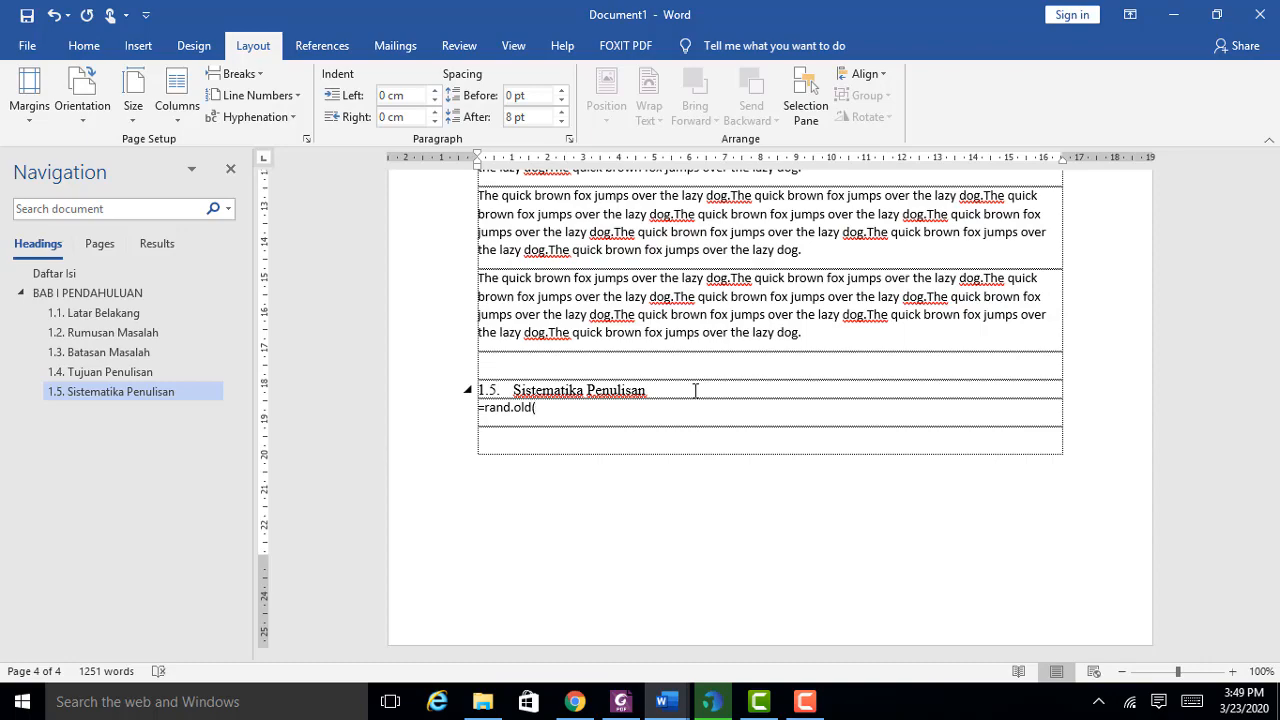
type("6,8)")
key("Return")
Step: Look through the whole document to check the placeholder text in every section of BAB I PENDAHULUAN
scroll(475, 358, "up", 15)
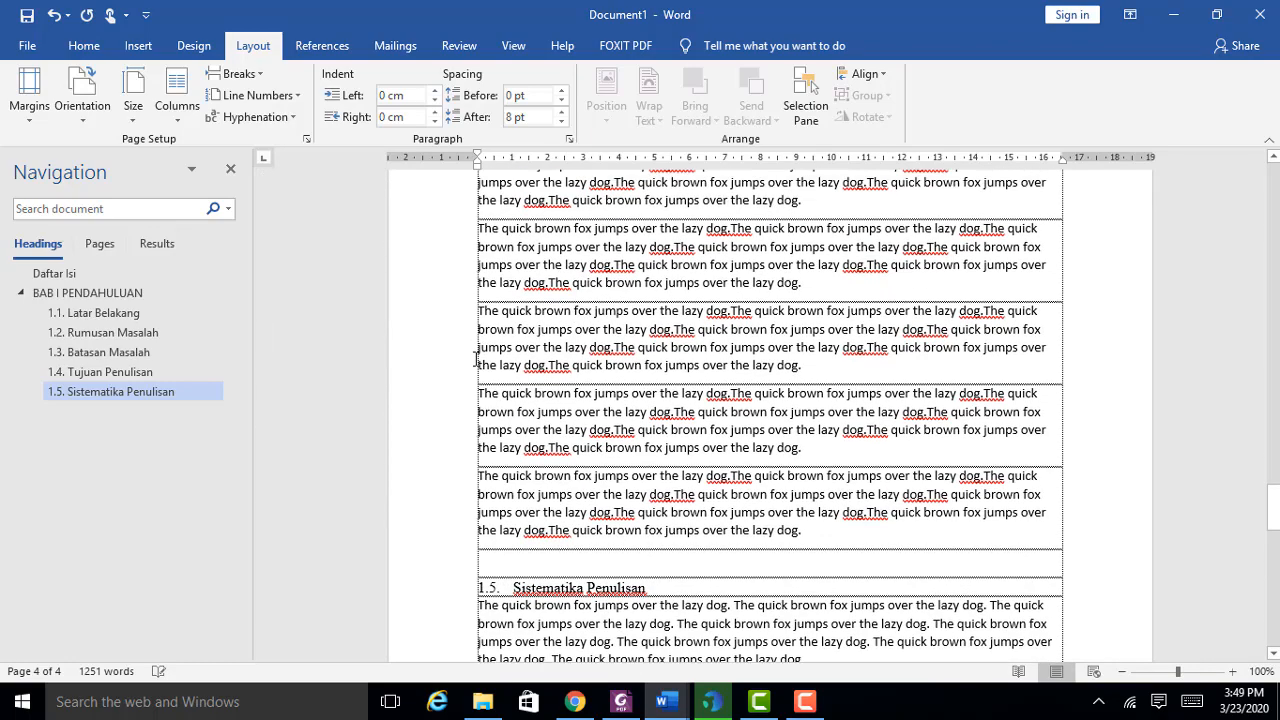
scroll(475, 360, "up", 12)
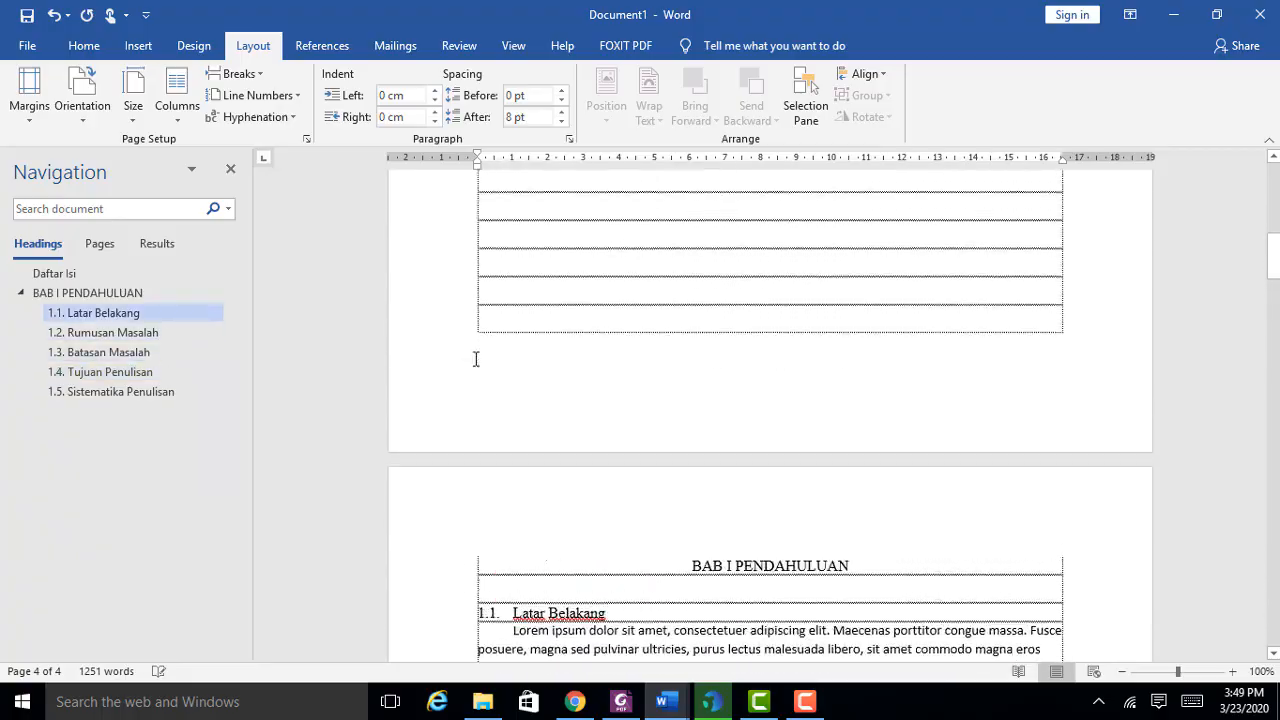
scroll(475, 360, "down", 5)
scroll(478, 362, "down", 15)
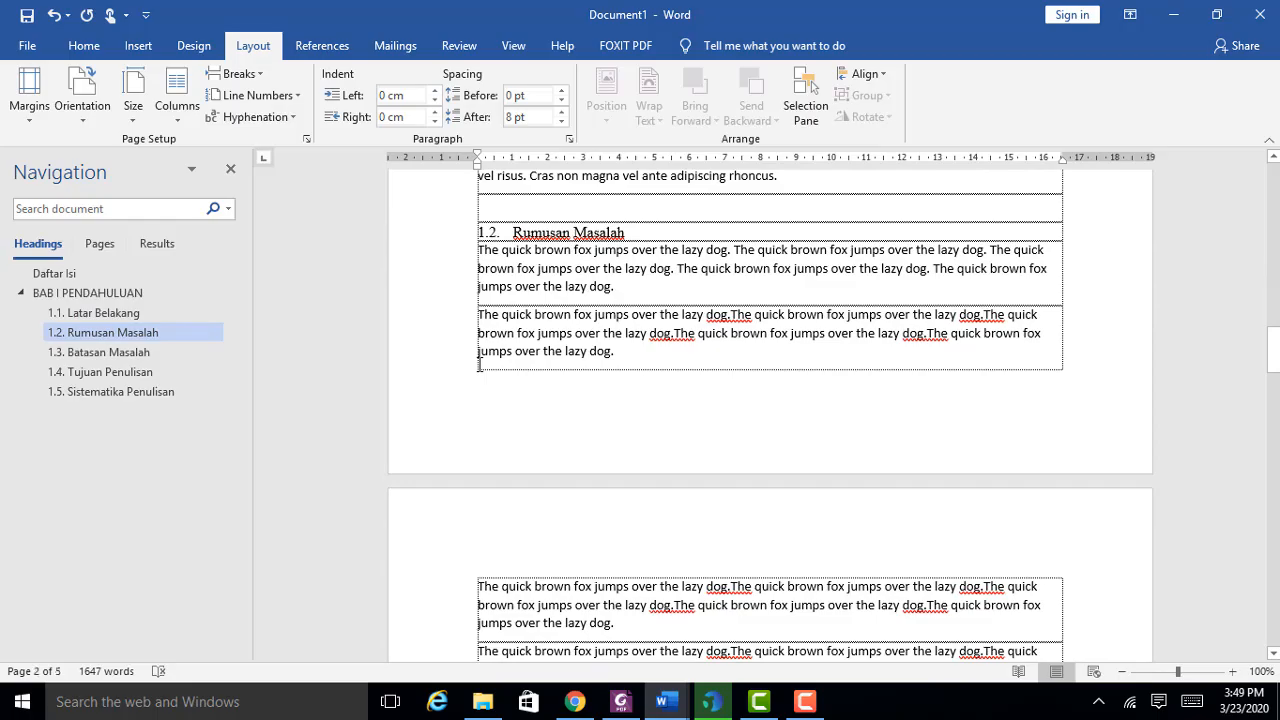
scroll(479, 364, "down", 15)
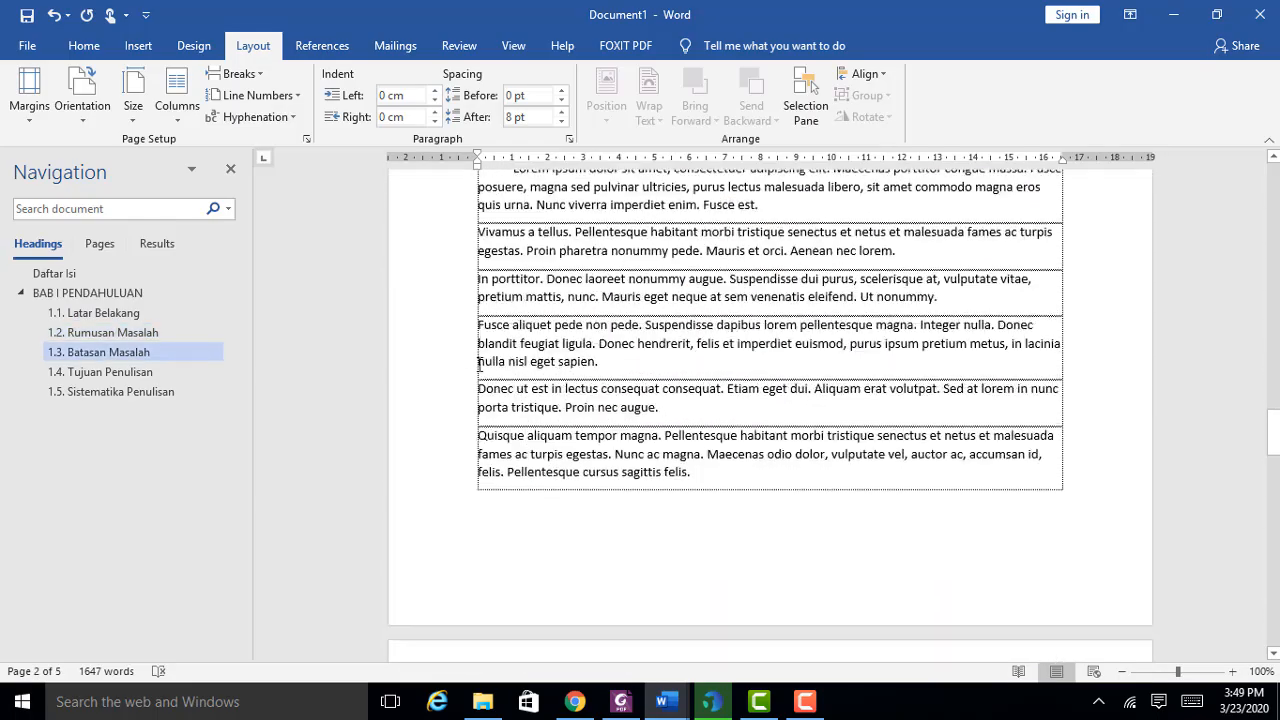
scroll(479, 364, "down", 15)
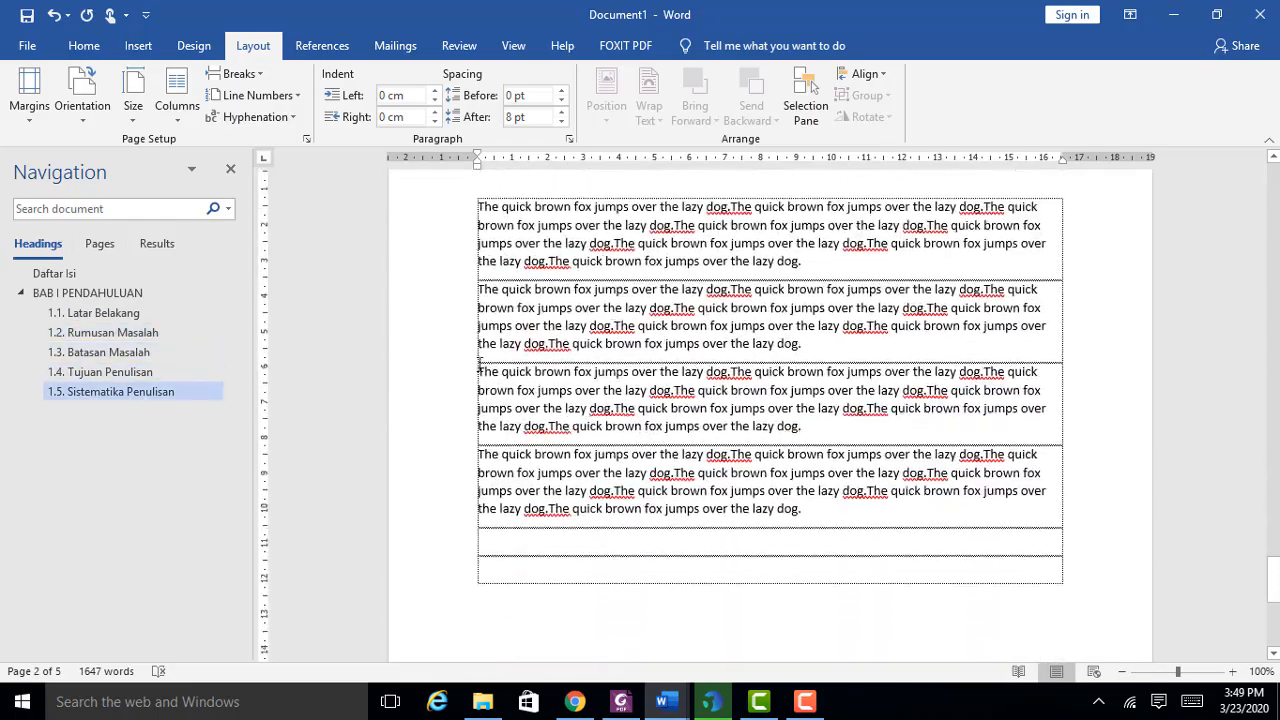
scroll(479, 364, "up", 20)
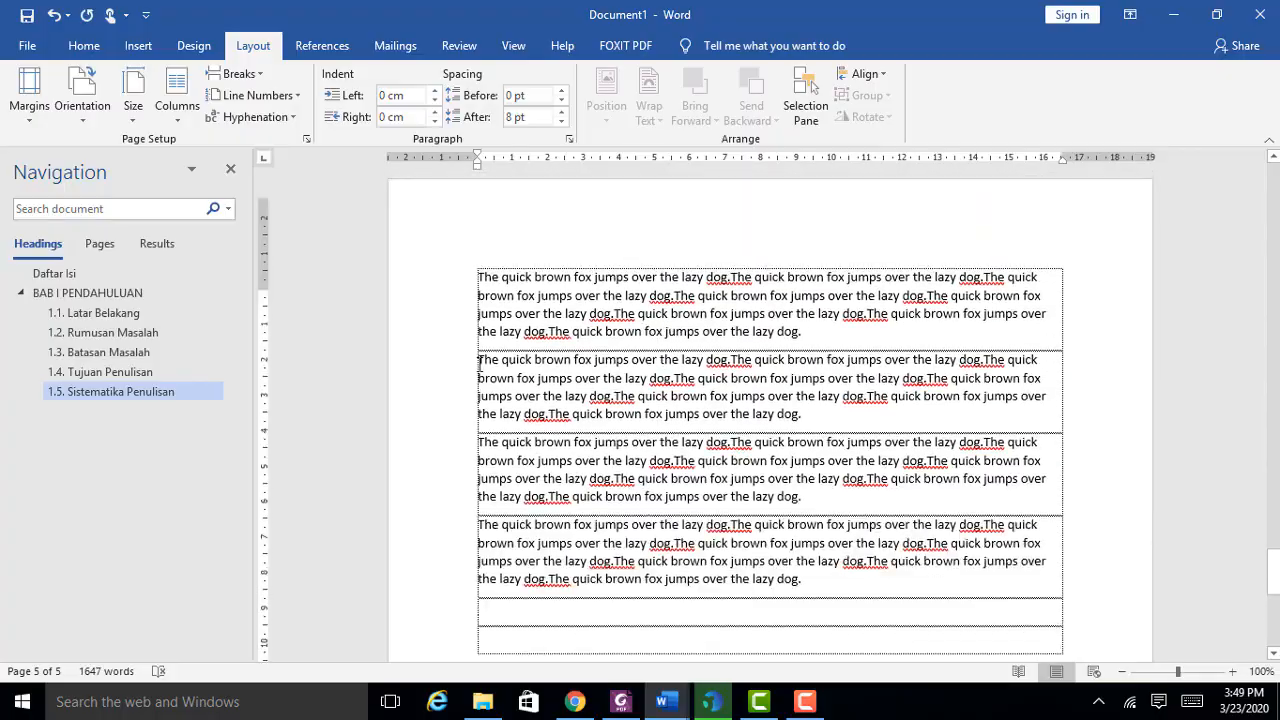
scroll(479, 364, "up", 20)
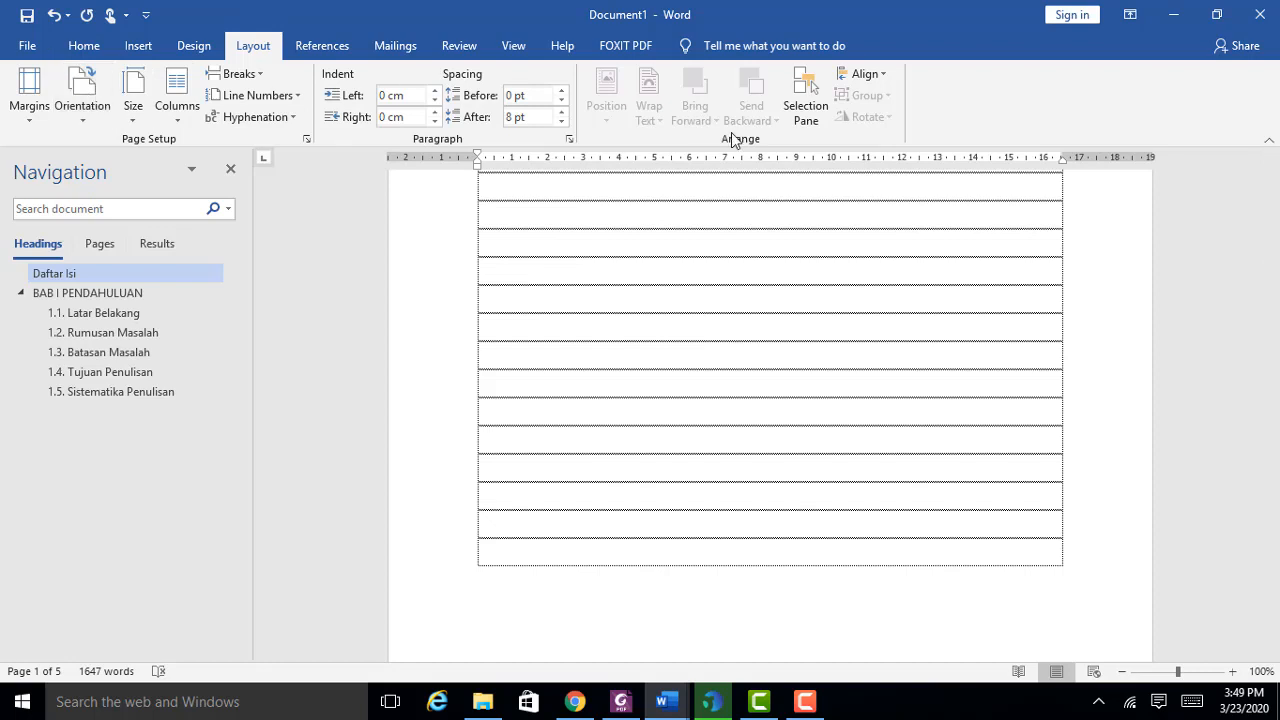
Step: Insert page numbers at the bottom of the page in the centred Plain Number 2 style
left_click(142, 55)
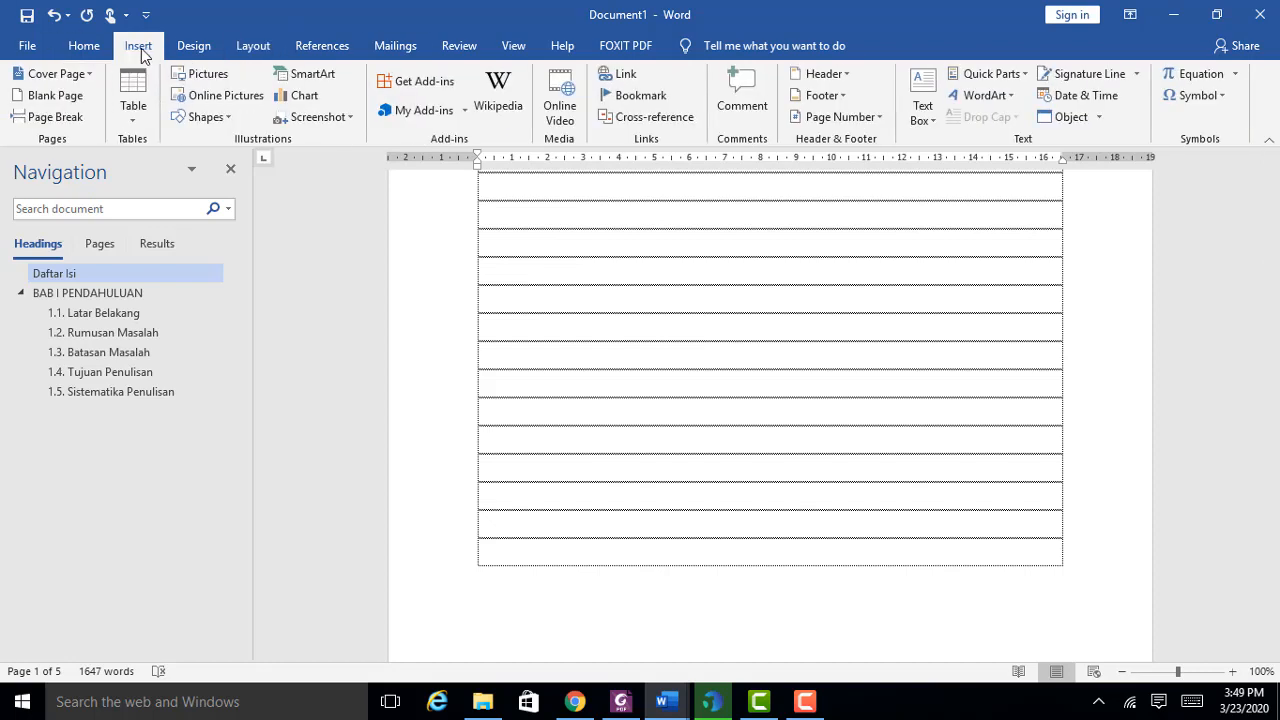
left_click(878, 117)
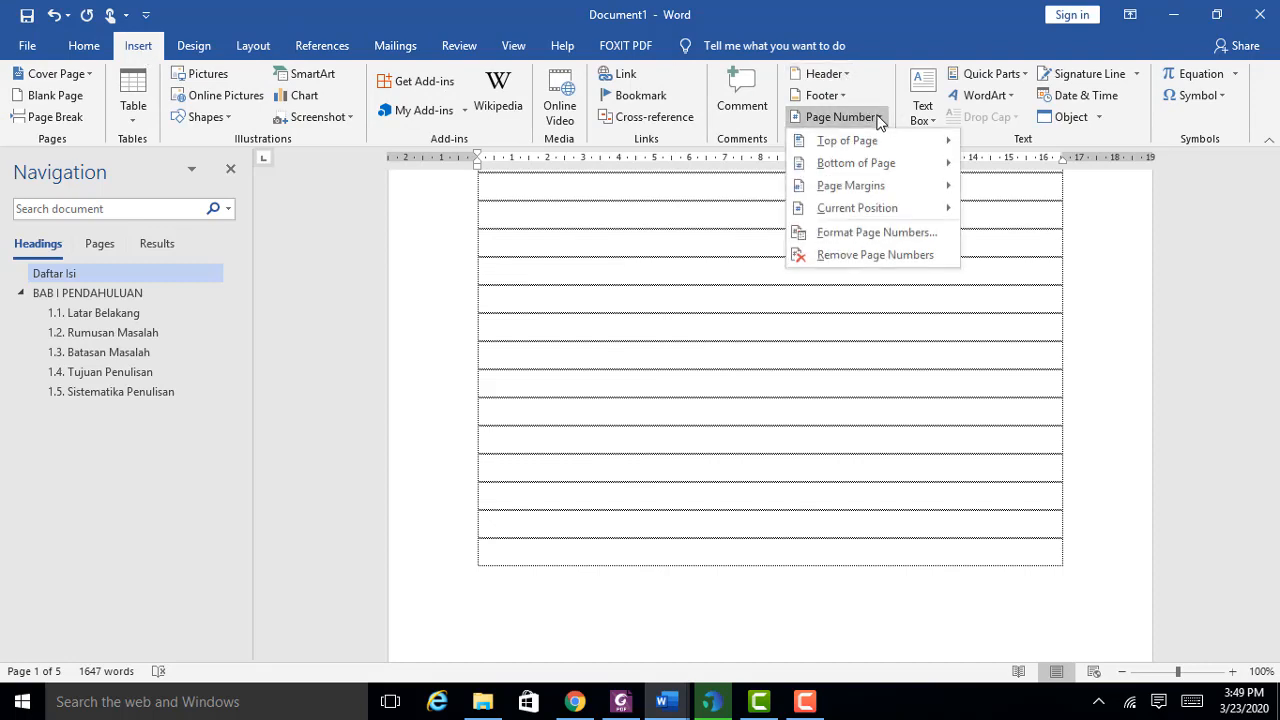
mouse_move(882, 170)
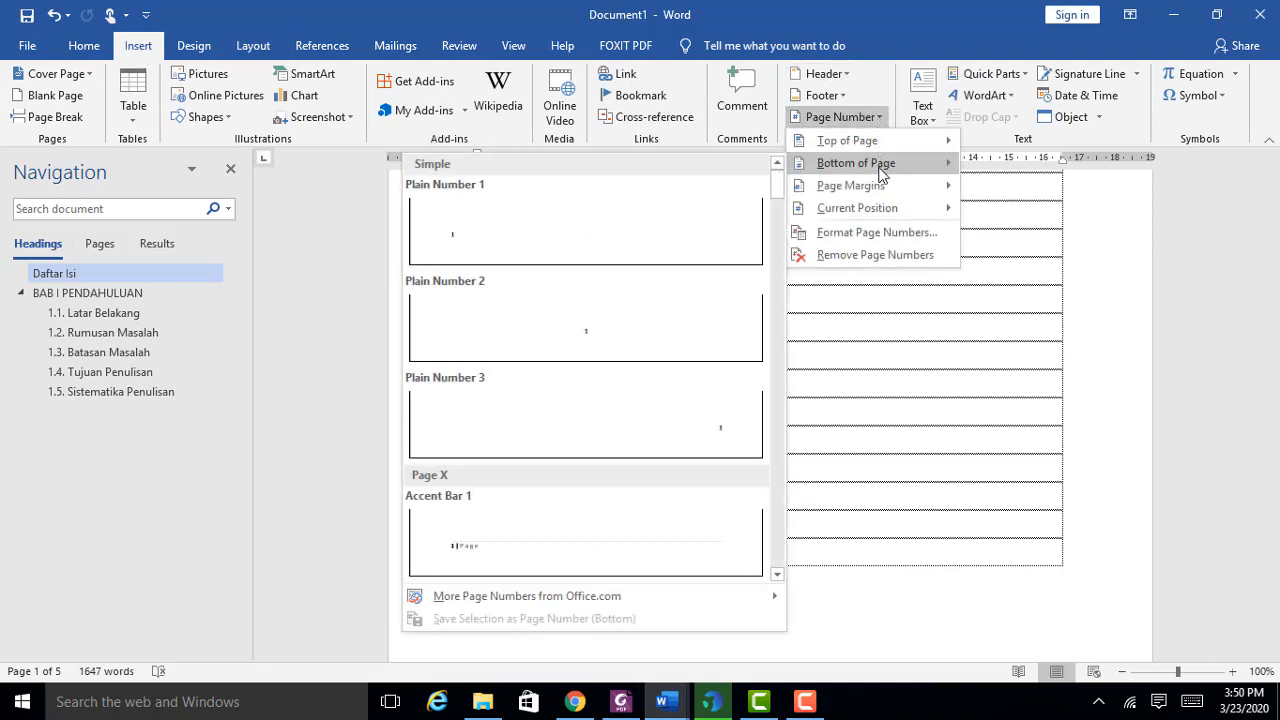
left_click(575, 350)
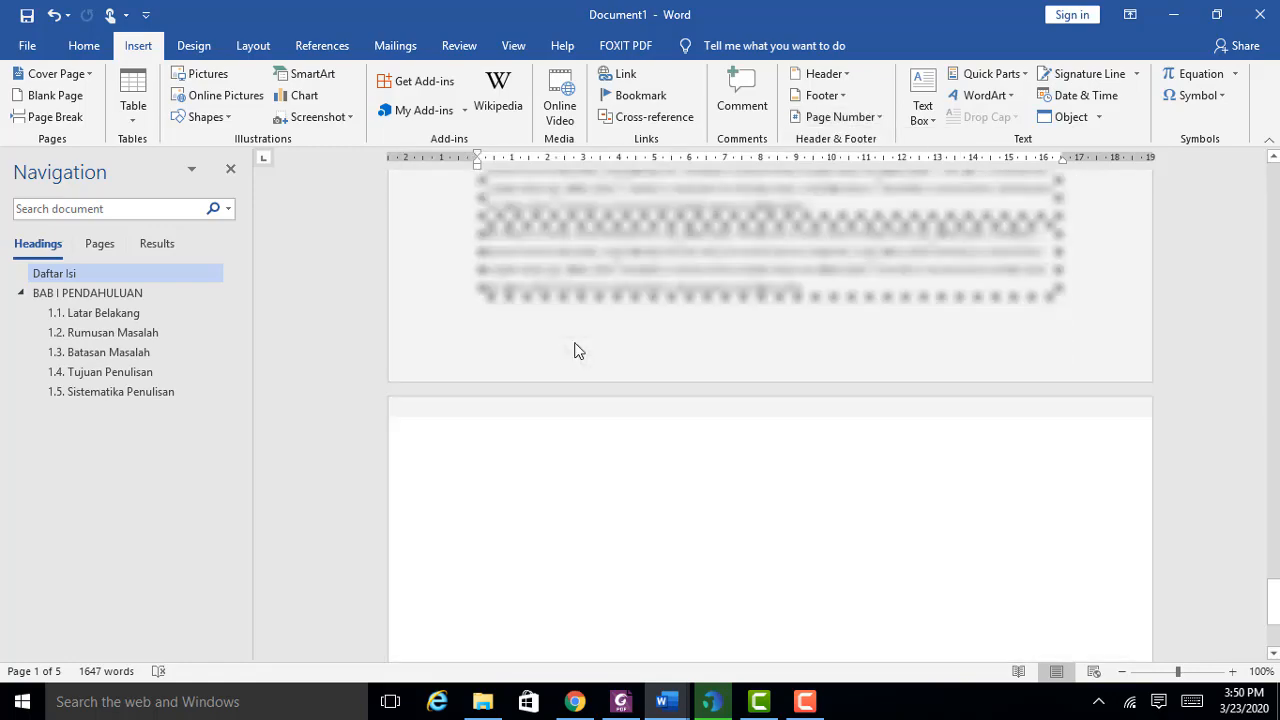
Step: Exit footer editing and return to the body text on the Daftar Isi page
scroll(712, 370, "up", 15)
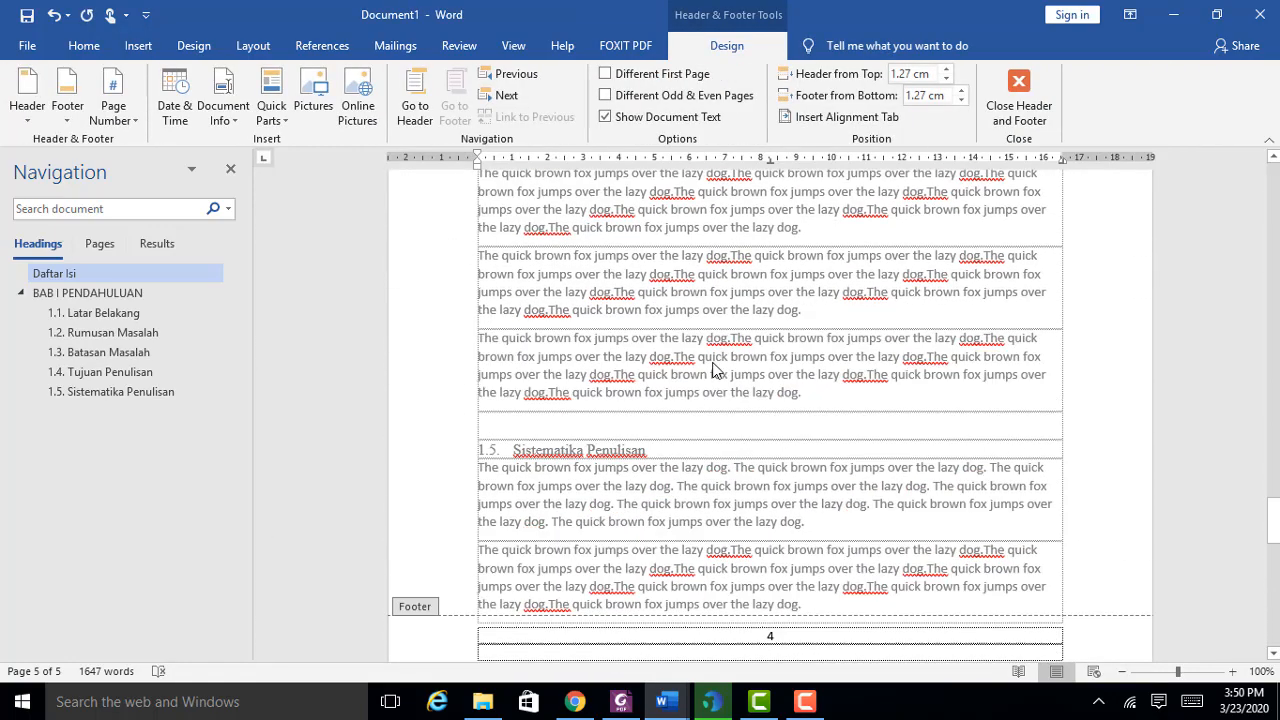
scroll(712, 370, "up", 15)
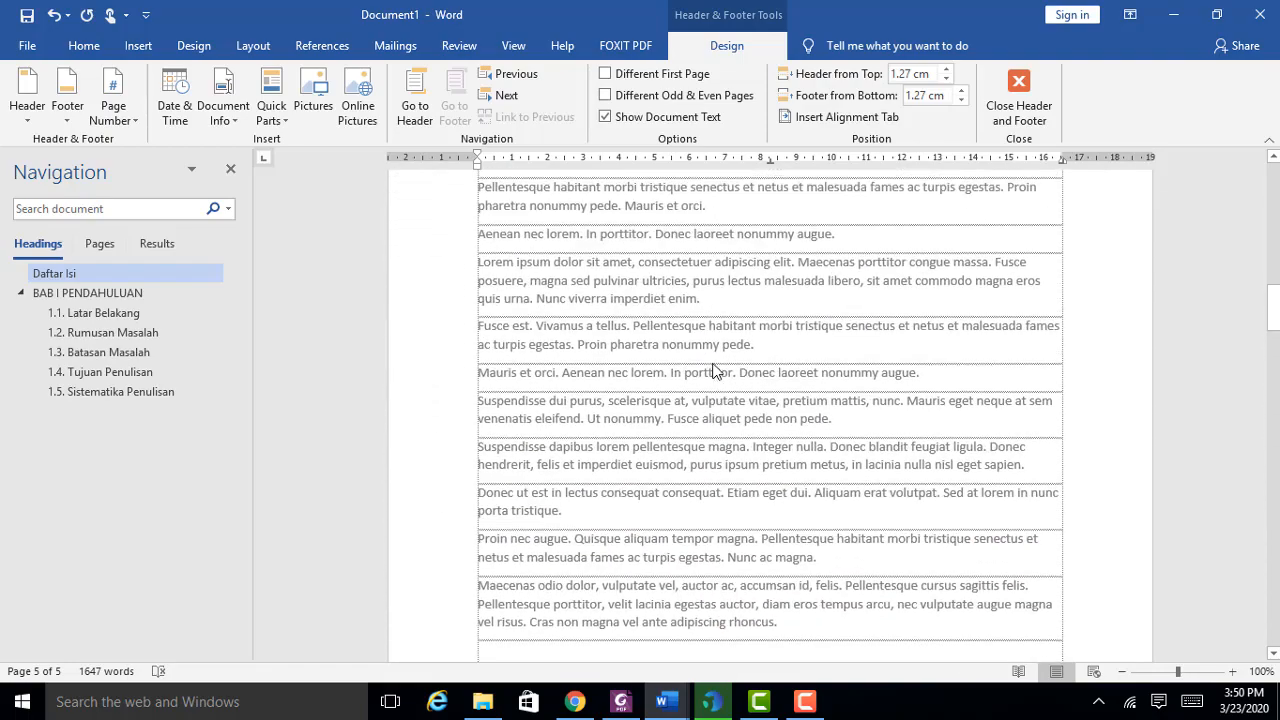
scroll(712, 370, "up", 4)
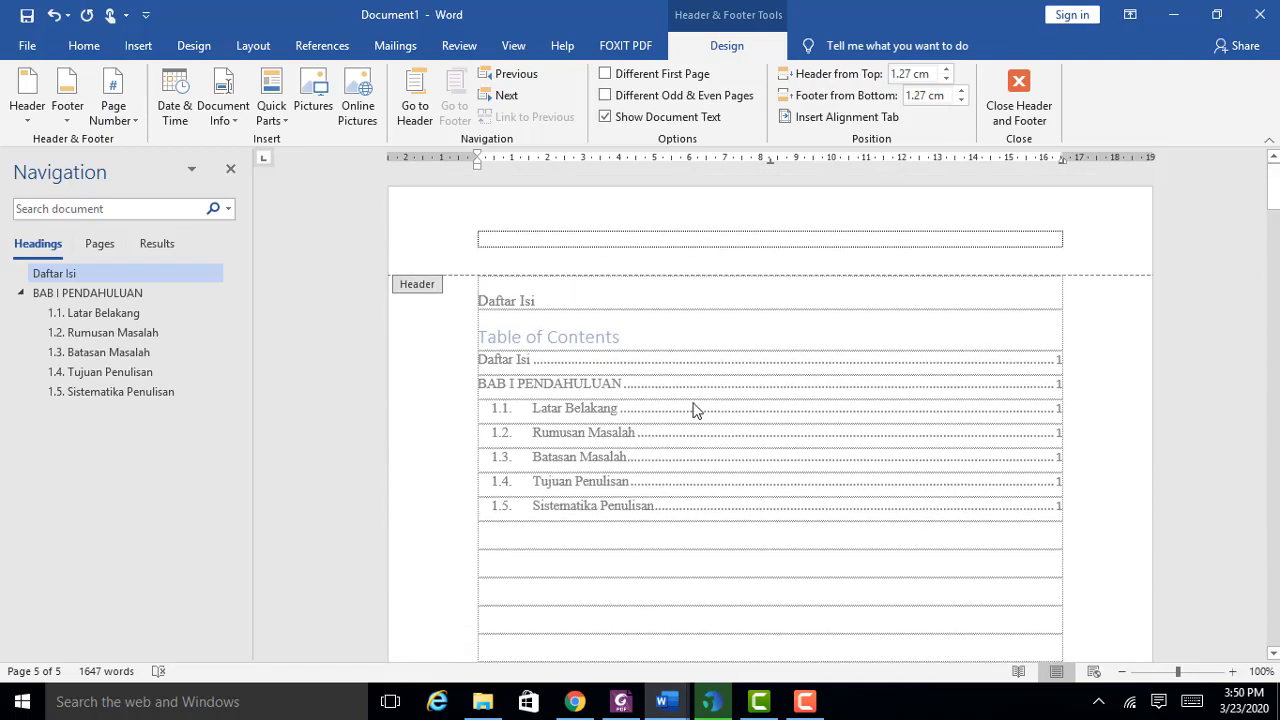
double_click(648, 337)
Step: Look through every page of the document to check the page numbers in the footers
scroll(648, 337, "down", 8)
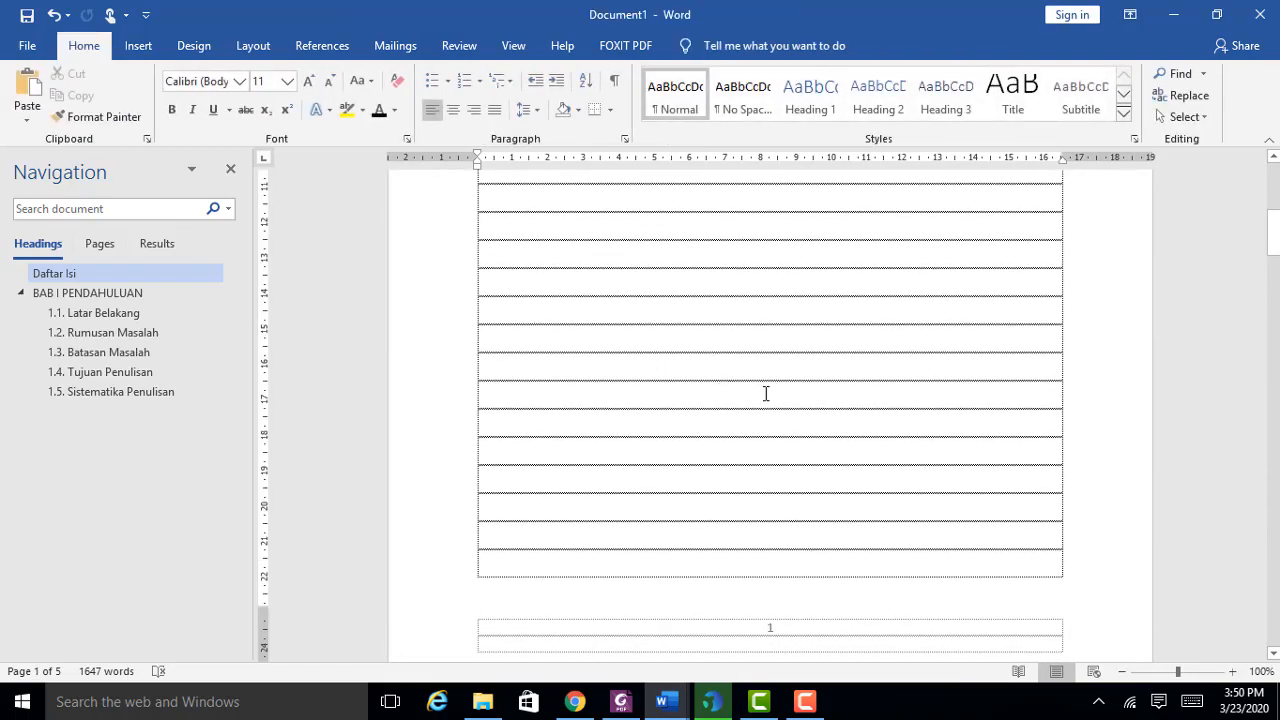
scroll(764, 395, "down", 12)
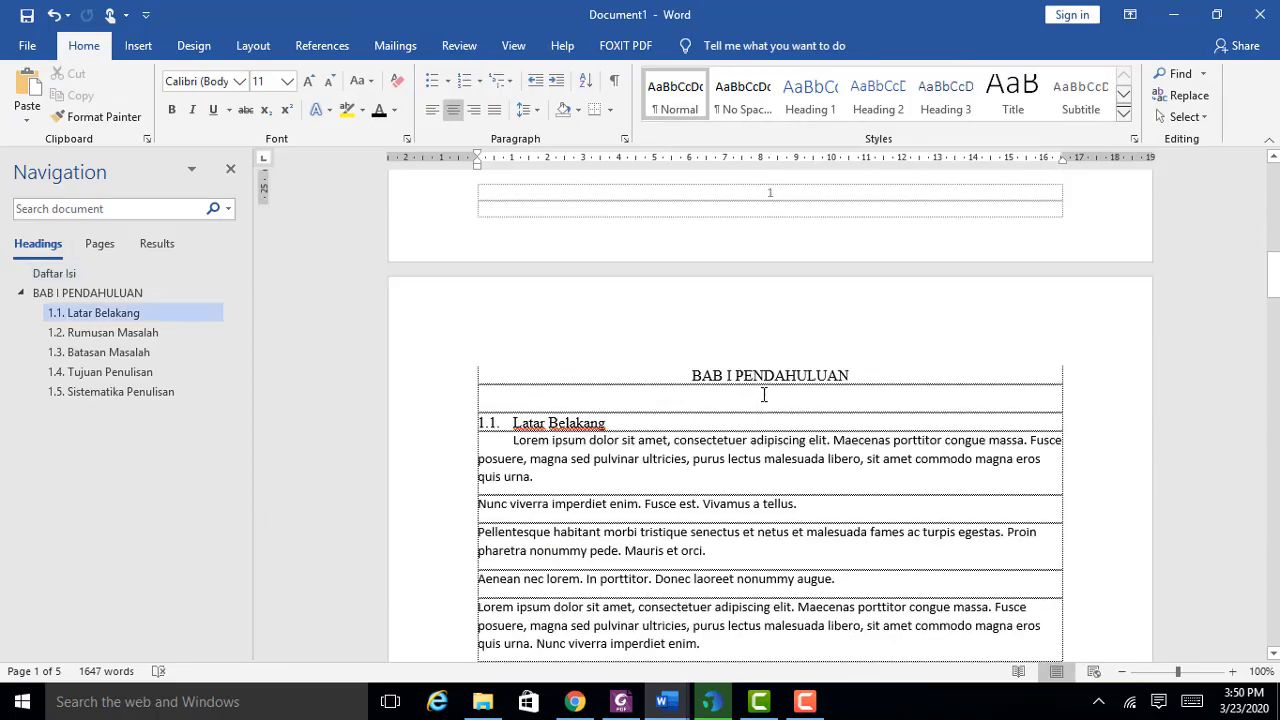
scroll(764, 395, "down", 15)
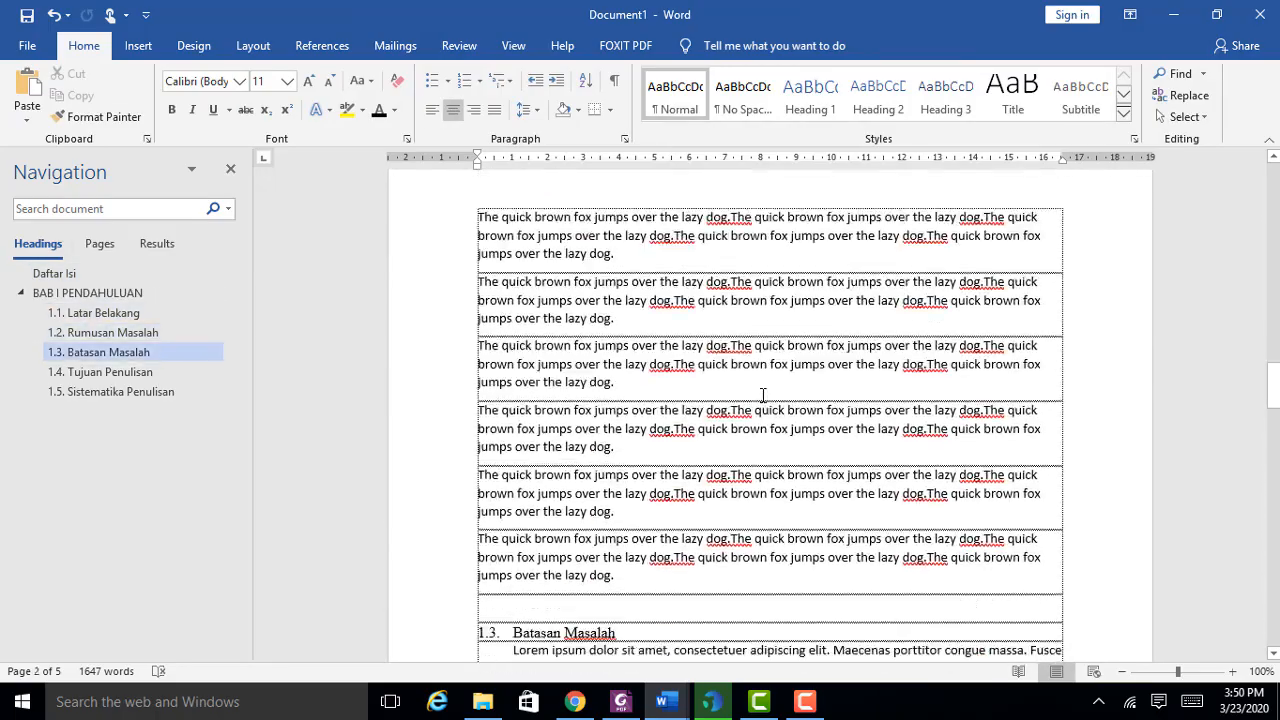
scroll(760, 395, "down", 15)
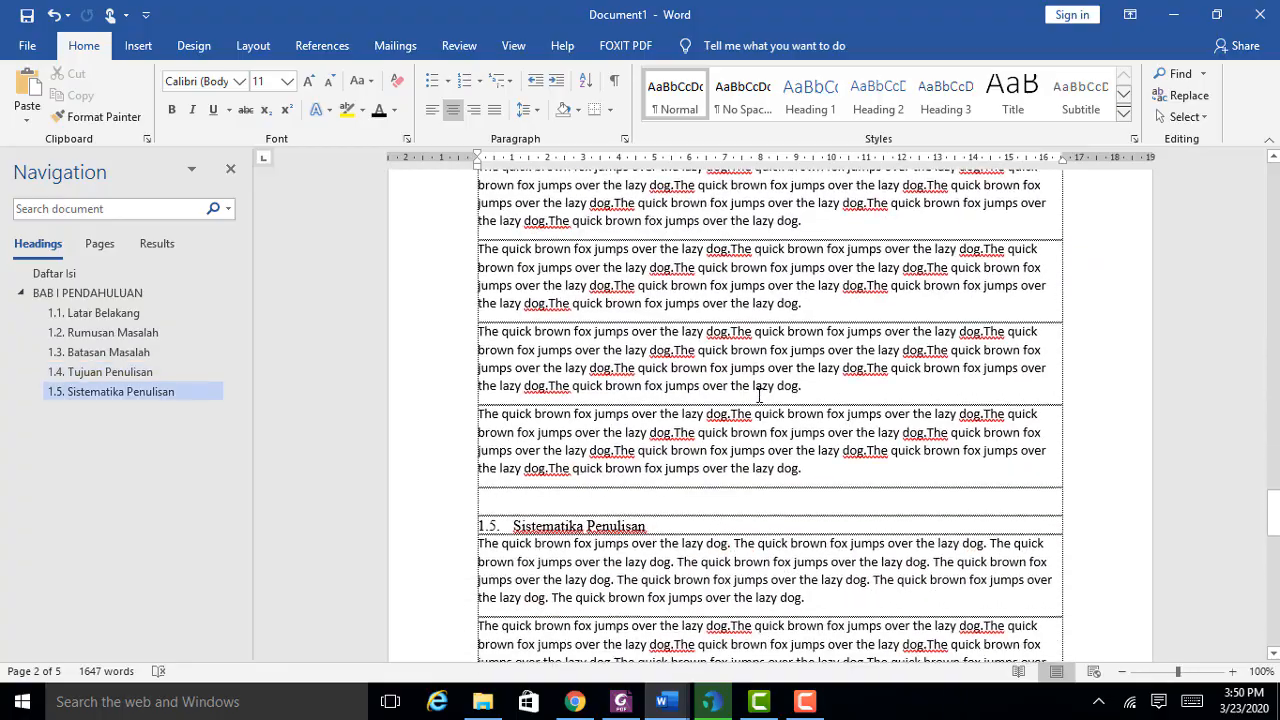
scroll(758, 396, "down", 15)
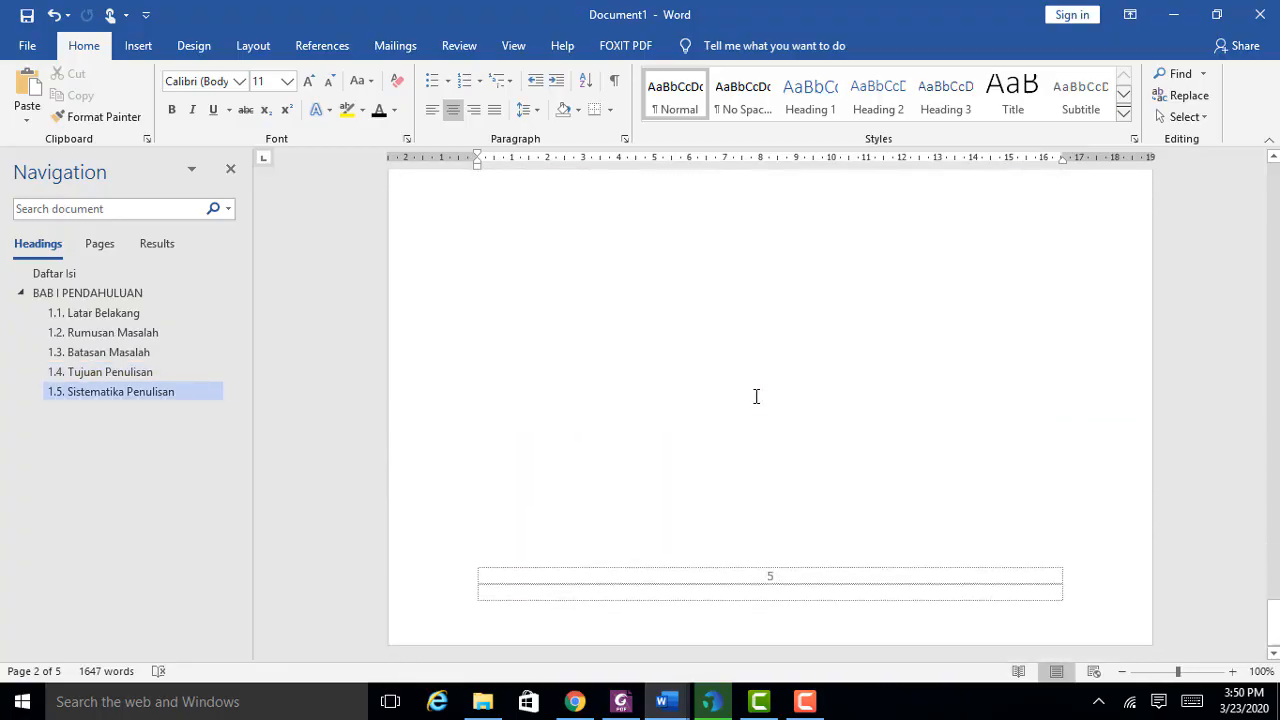
scroll(756, 396, "up", 20)
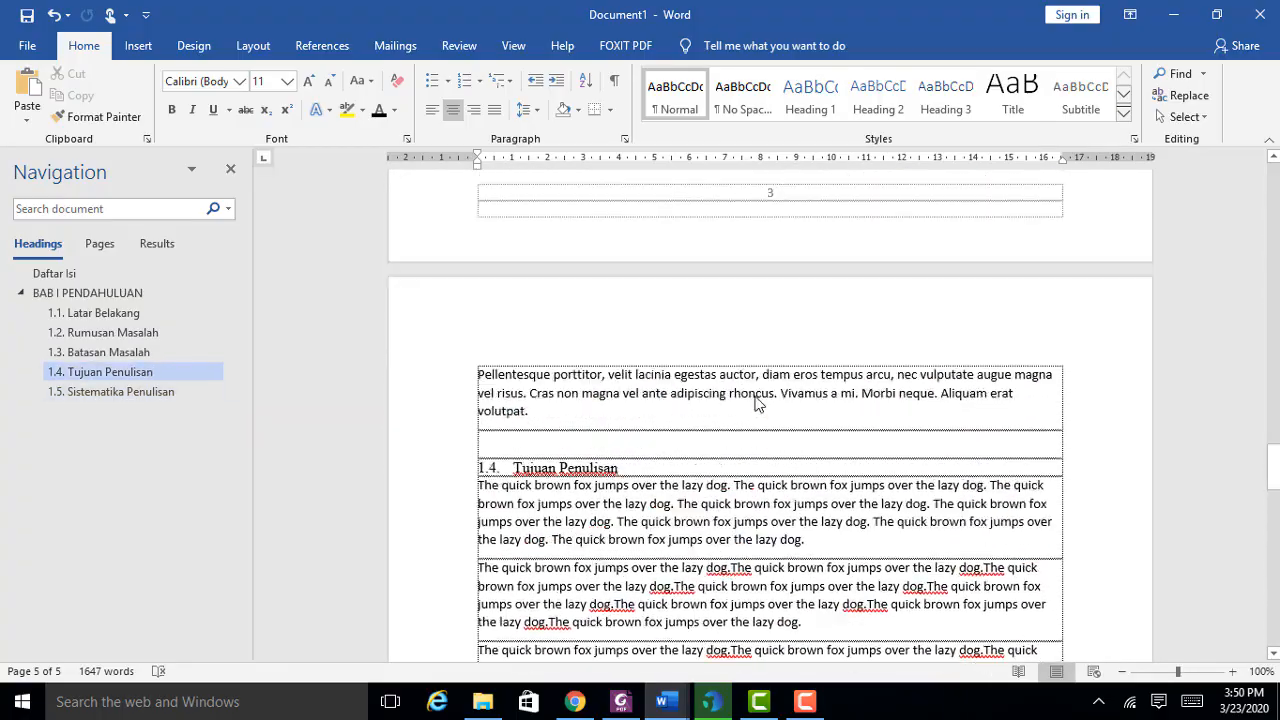
scroll(756, 396, "up", 20)
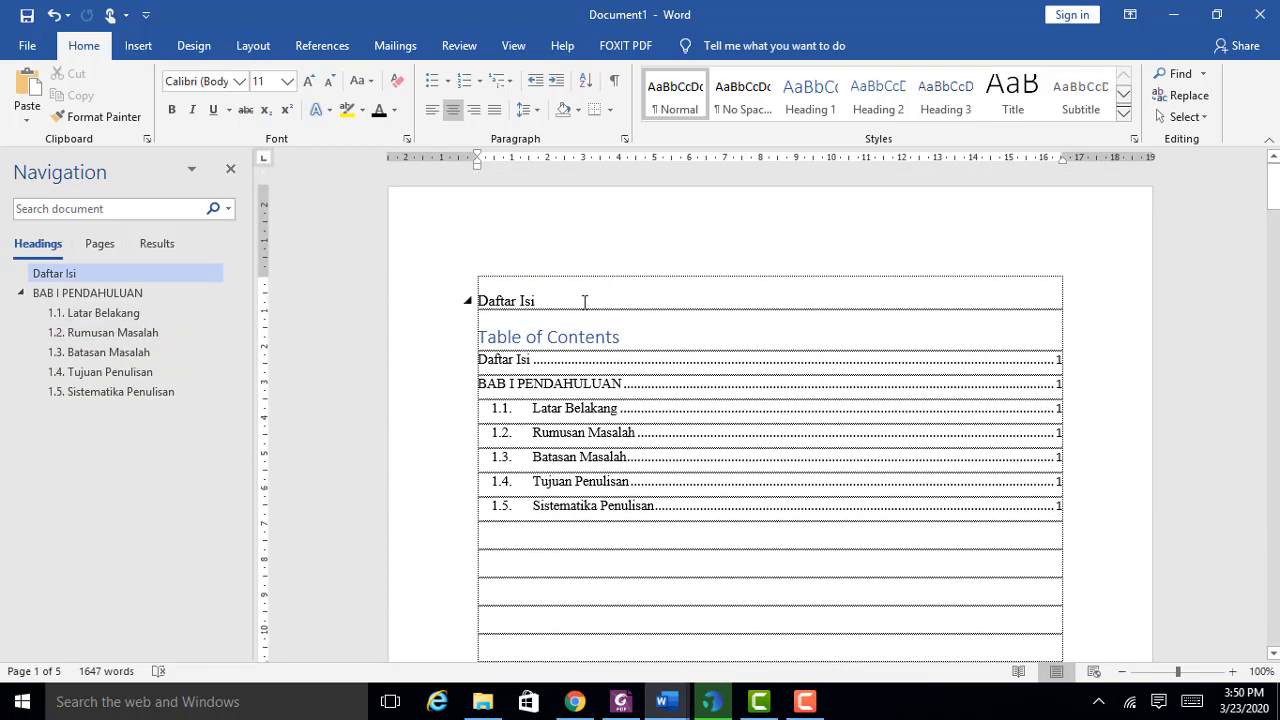
Step: Centre the Daftar Isi title above the table of contents and make it bold
left_click_drag(480, 292, 536, 300)
key("ctrl+e")
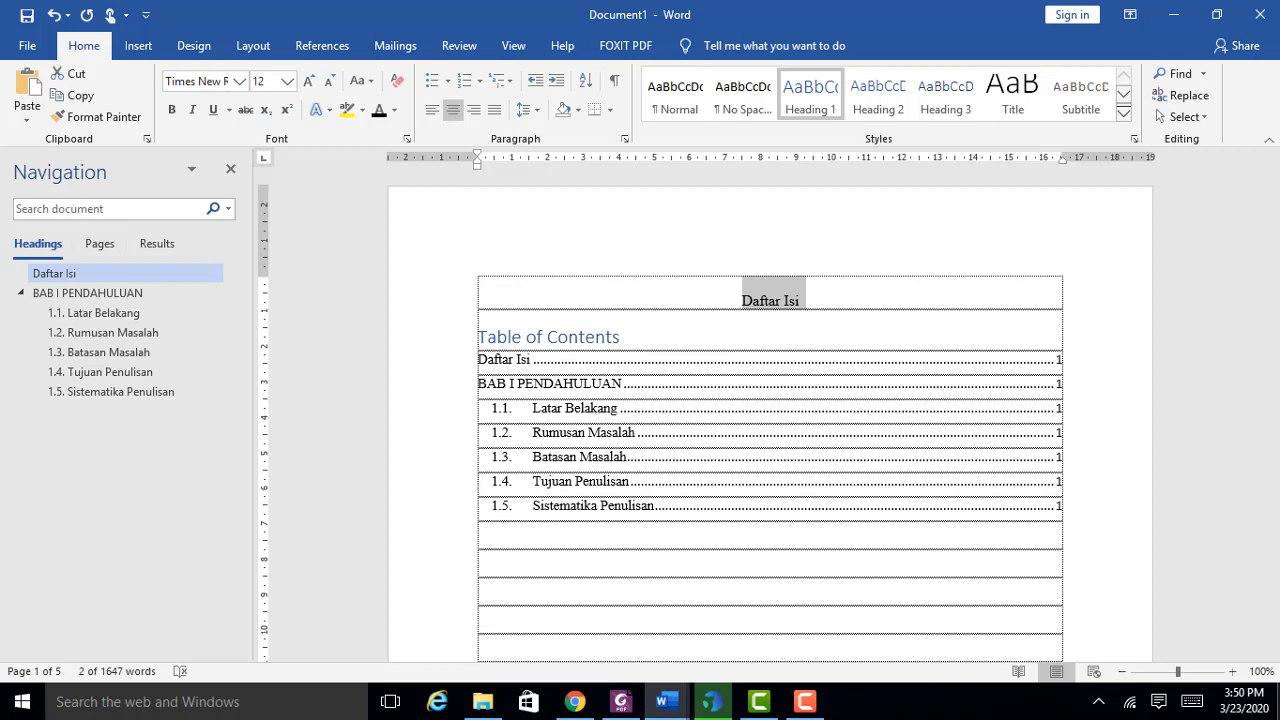
key("ctrl+b")
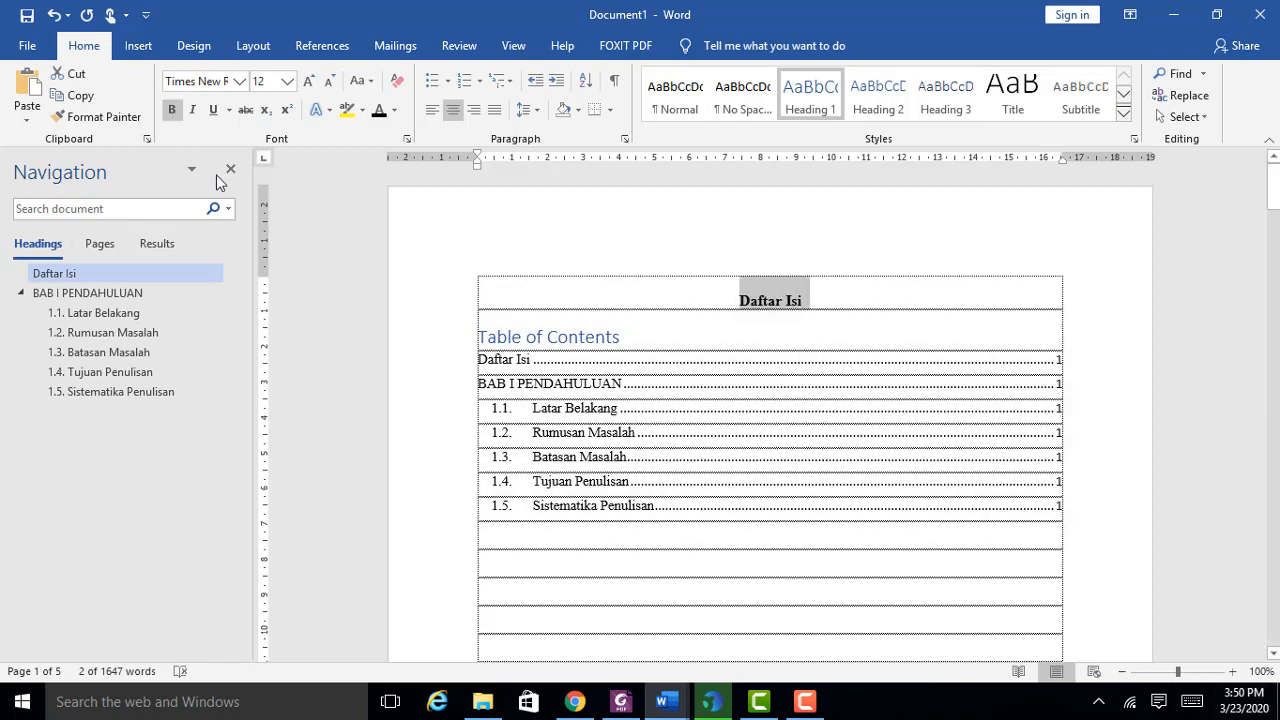
Step: Update the table of contents with the option to update page numbers only
left_click(777, 406)
left_click(662, 453)
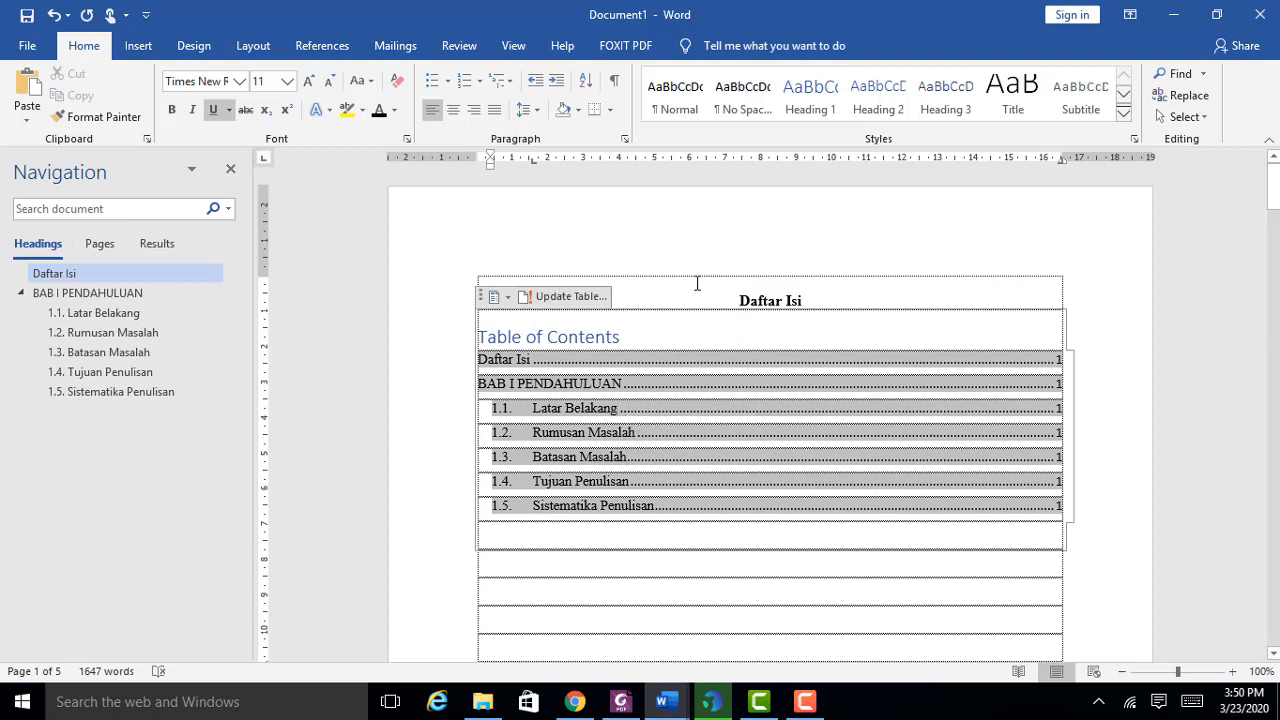
left_click(559, 303)
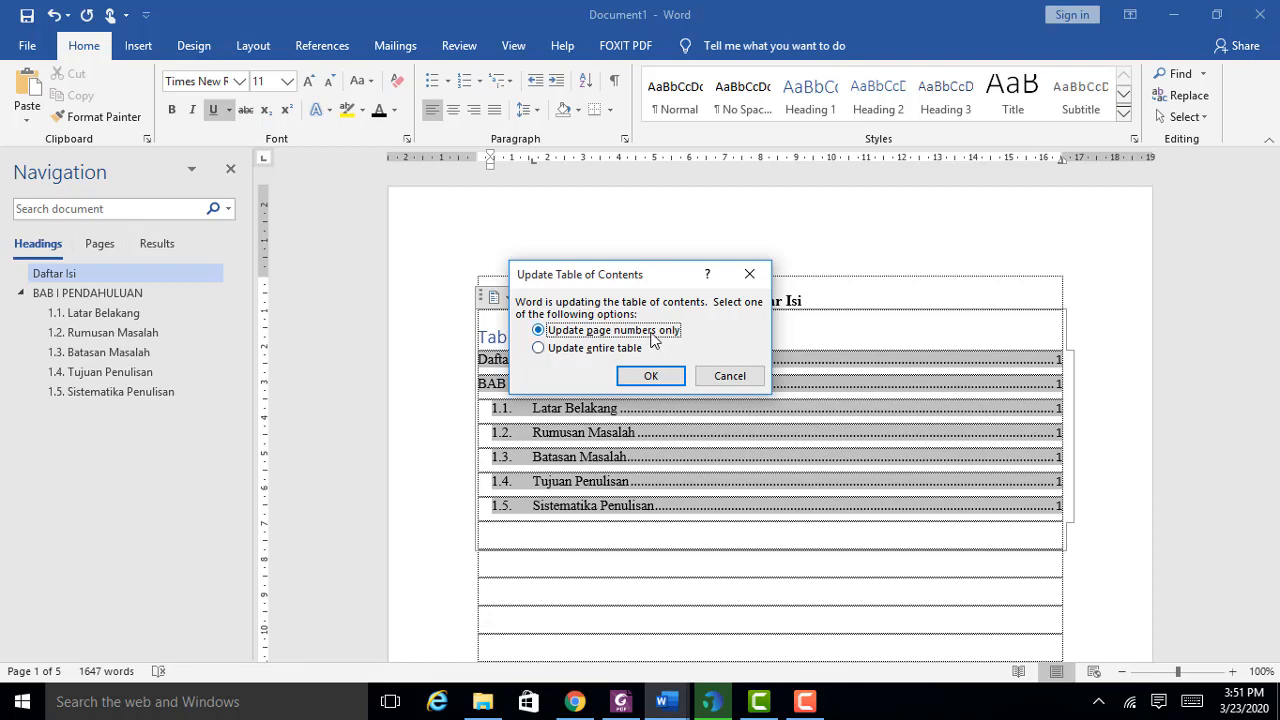
left_click(651, 375)
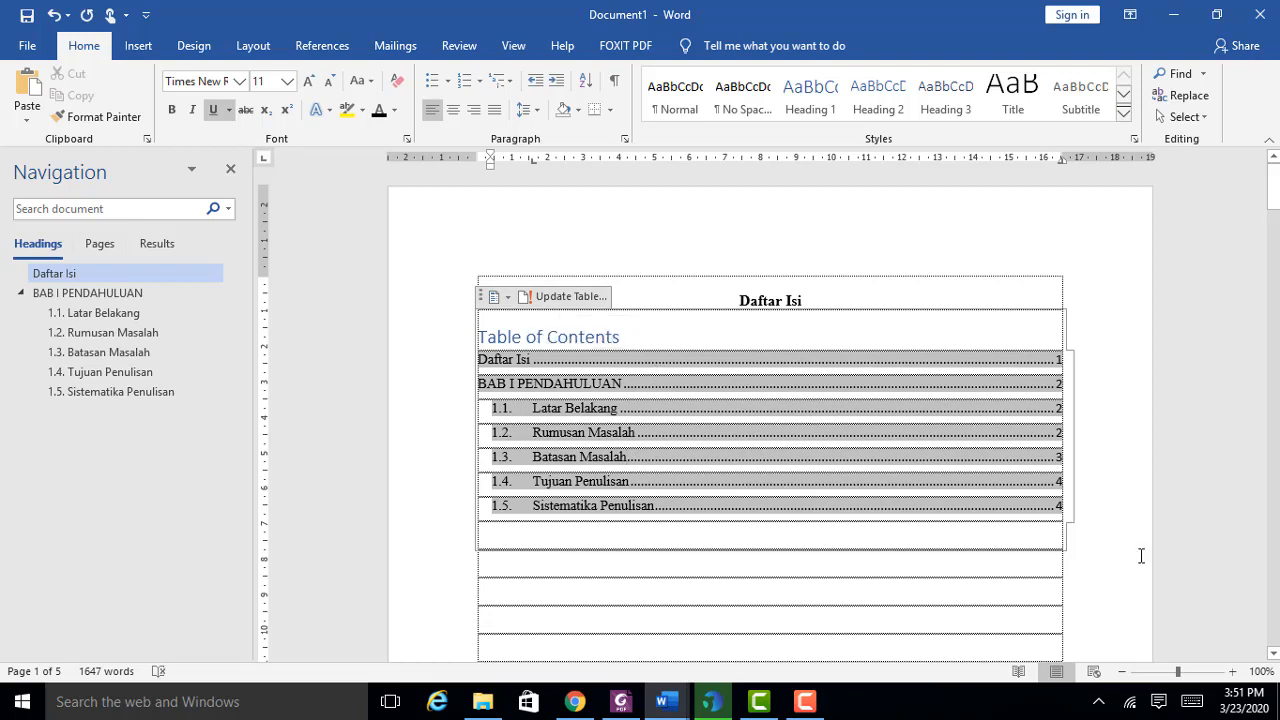
left_click(824, 518)
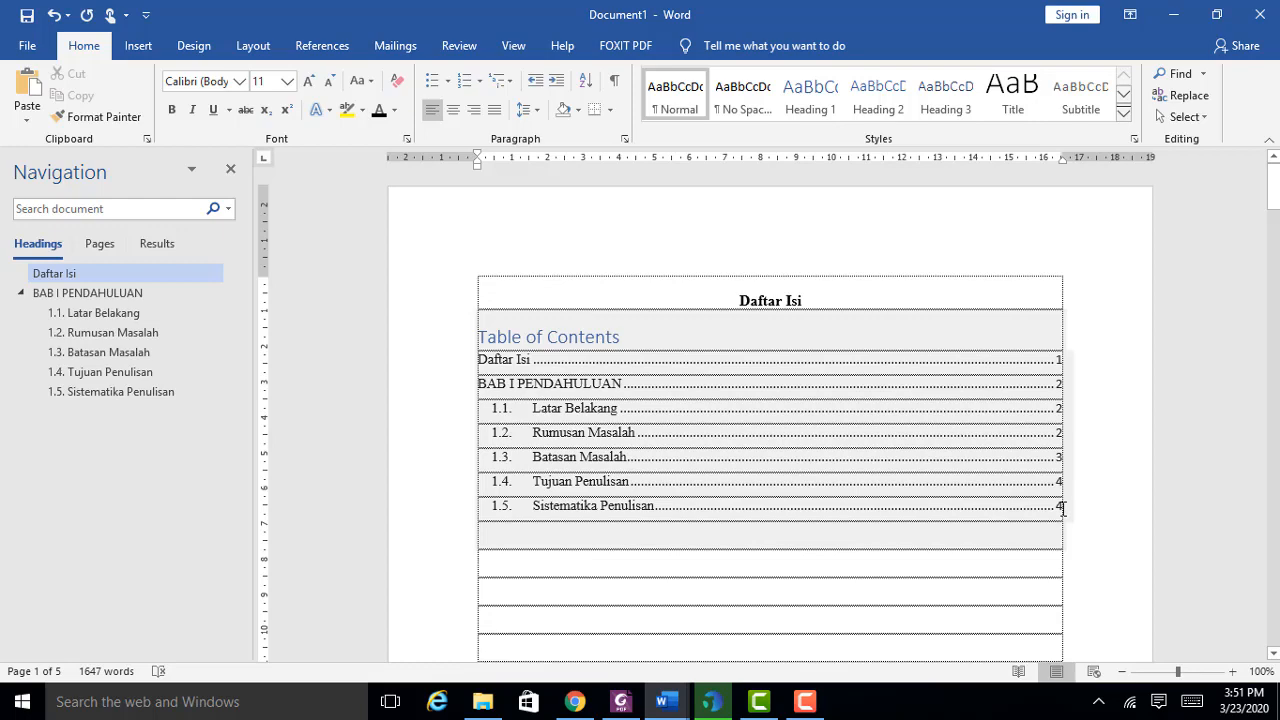
Step: Compare the page numbers listed in the table of contents with the pages where the section headings are located
left_click(850, 440)
scroll(862, 448, "down", 12)
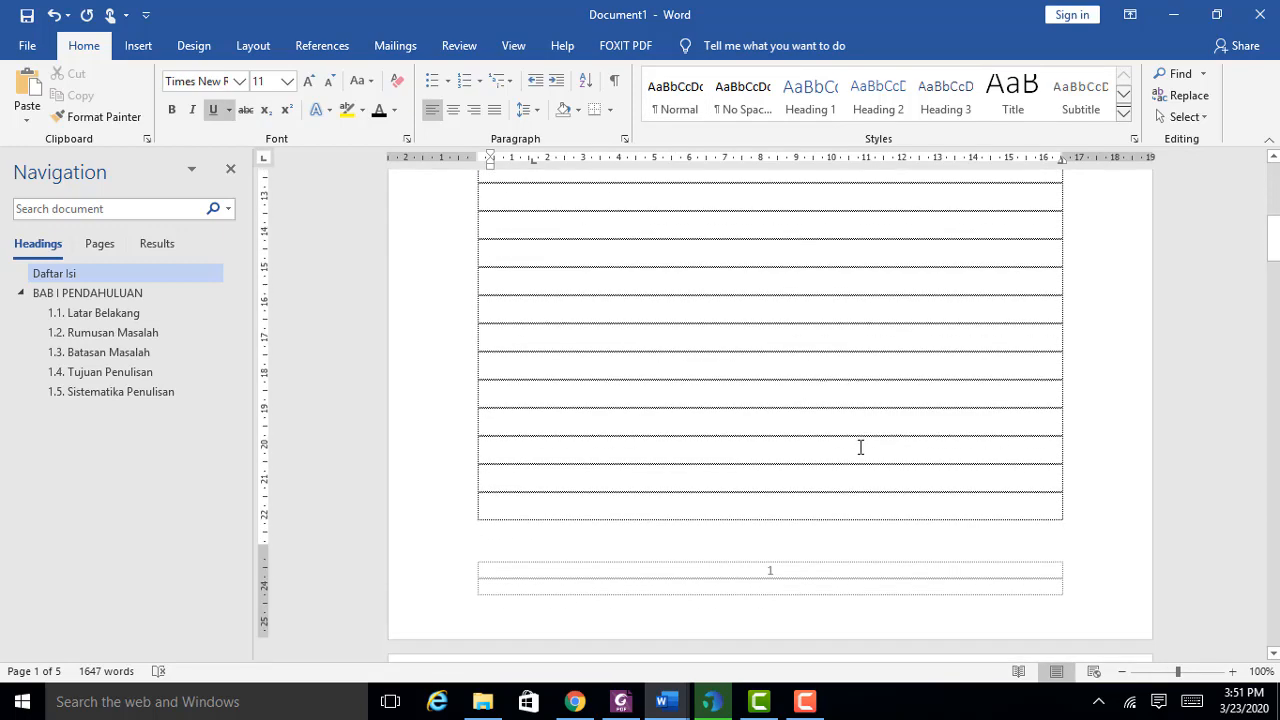
scroll(859, 447, "down", 15)
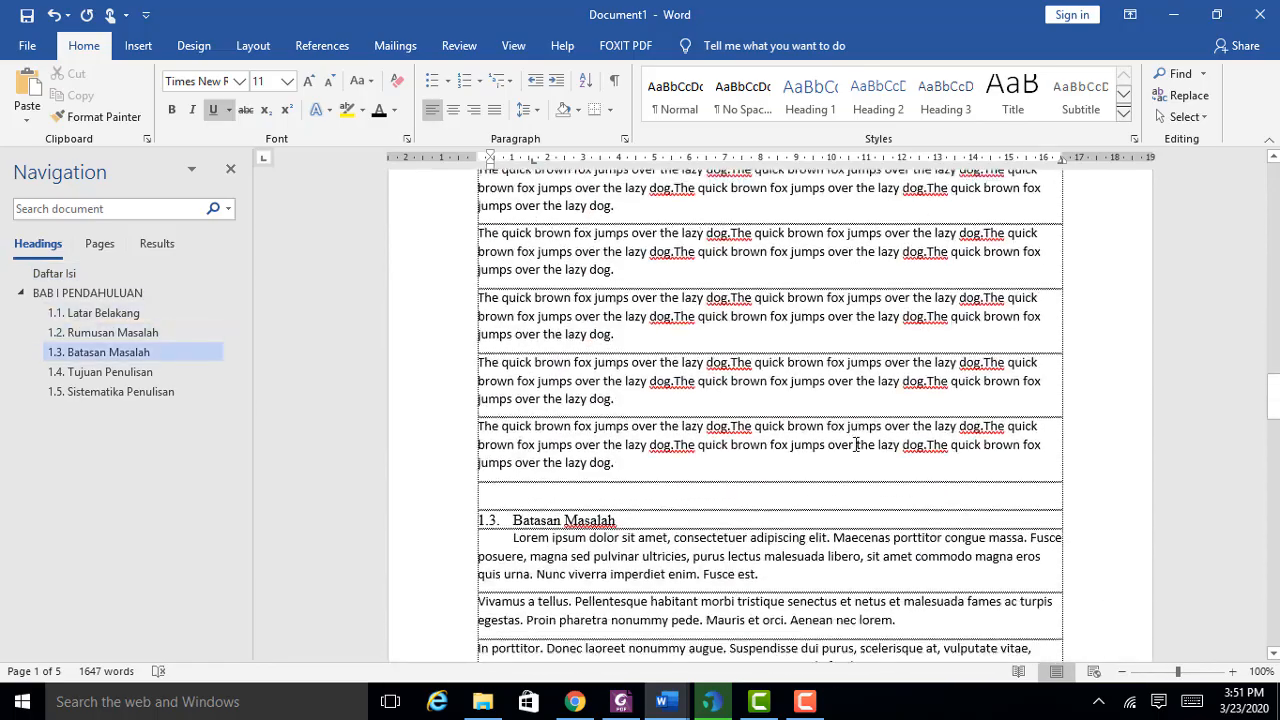
scroll(853, 443, "down", 1)
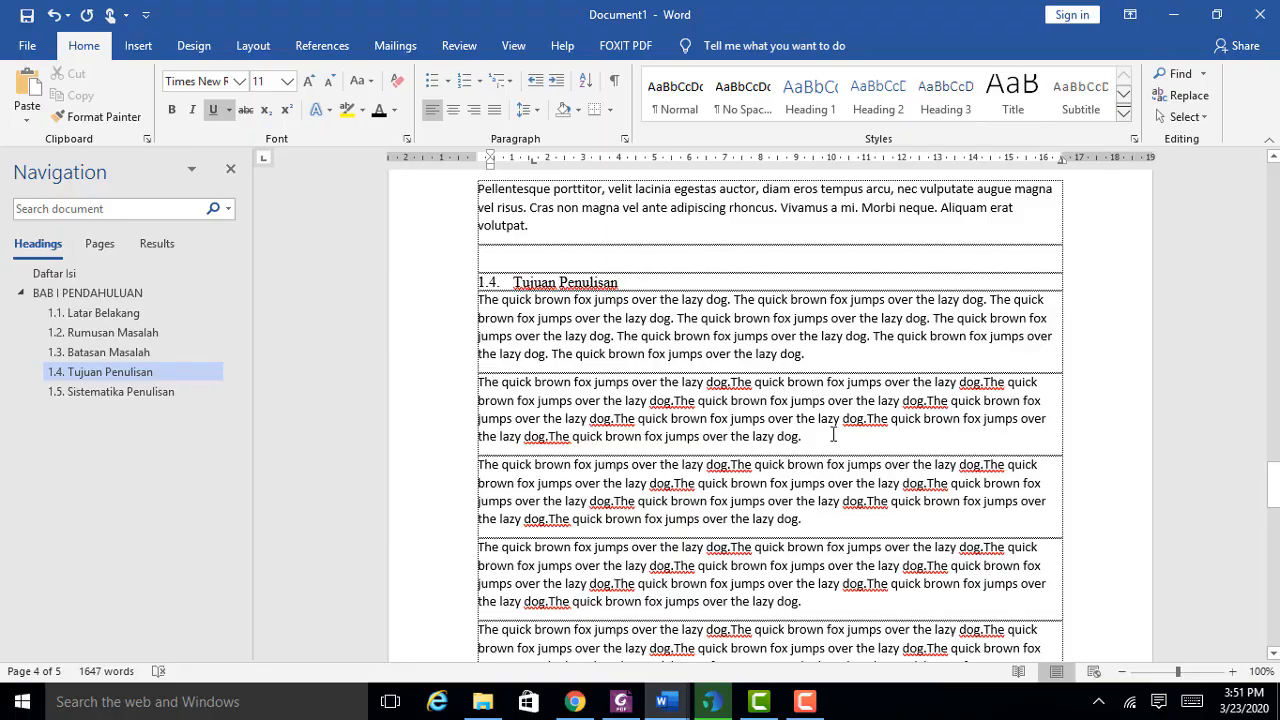
scroll(832, 433, "up", 3)
scroll(832, 433, "up", 20)
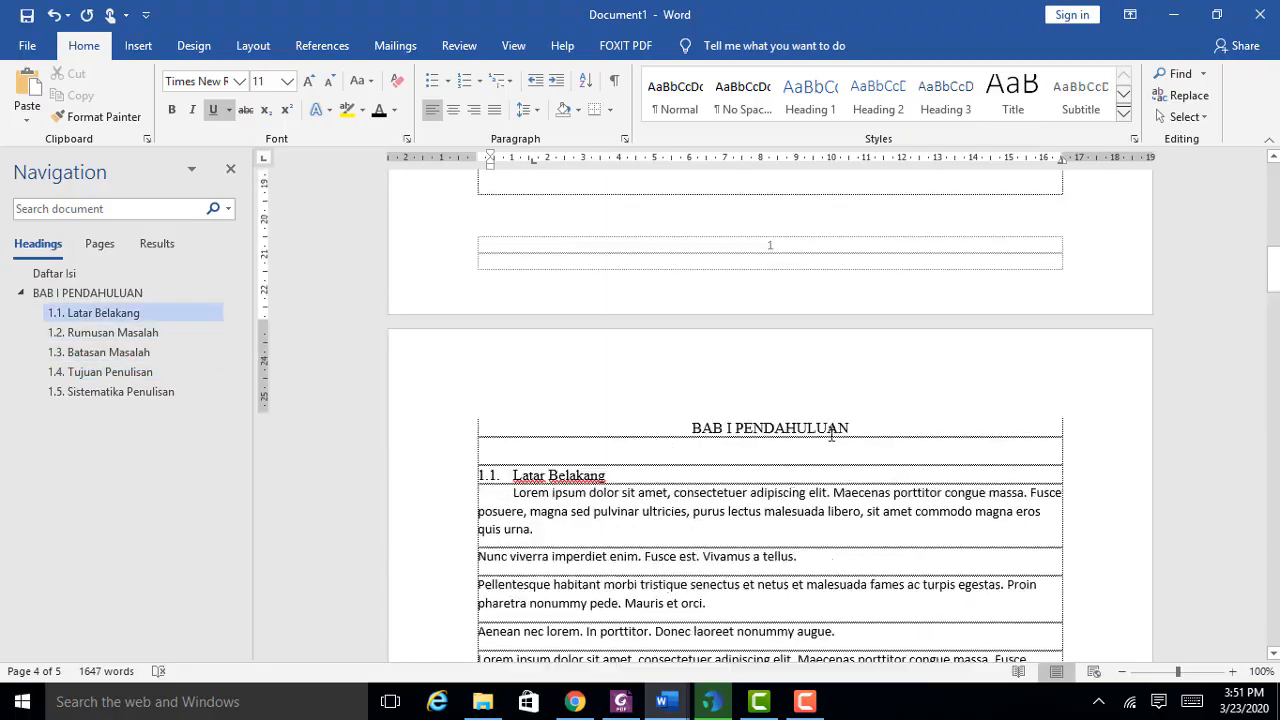
scroll(831, 434, "up", 7)
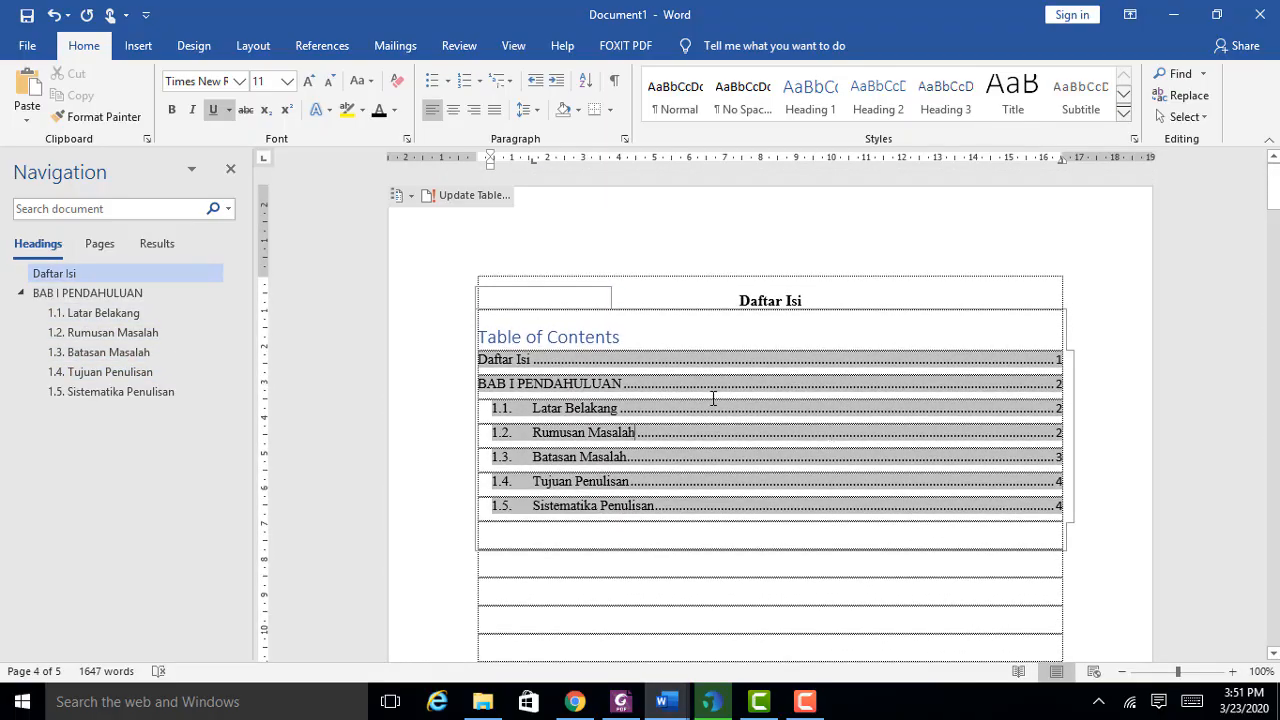